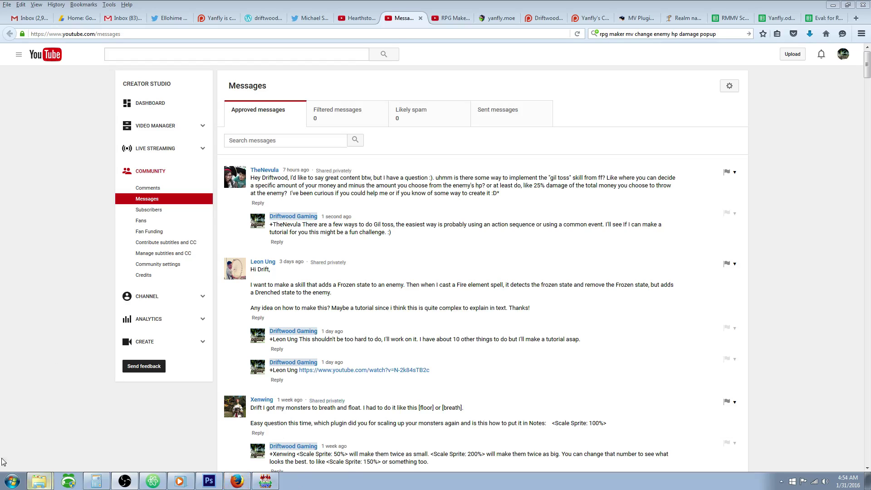
Open the Database on common event 0041 Gil Toss and inspect its Coin Toss animation commands
key("alt+Tab")
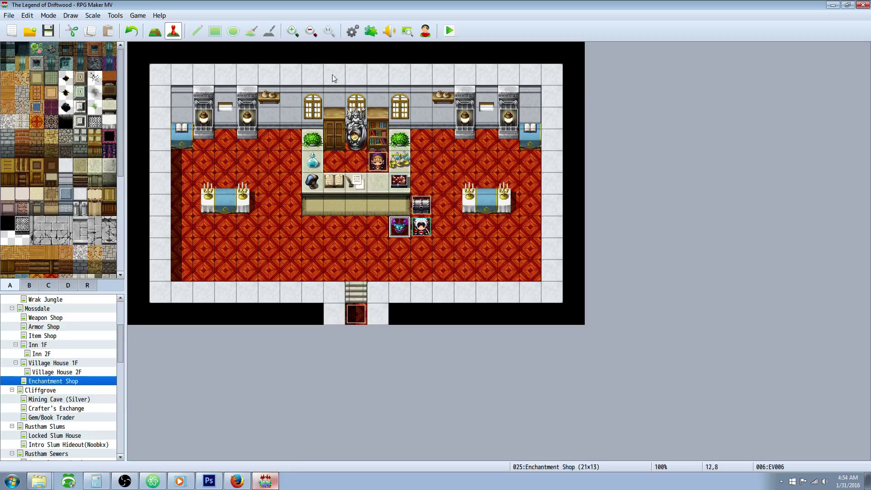
key("F9")
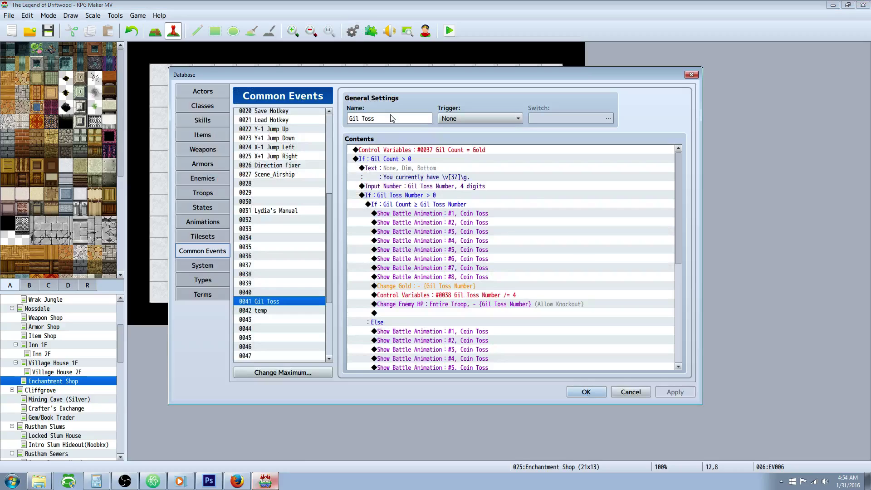
scroll(566, 257, "down", 2)
scroll(505, 255, "up", 2)
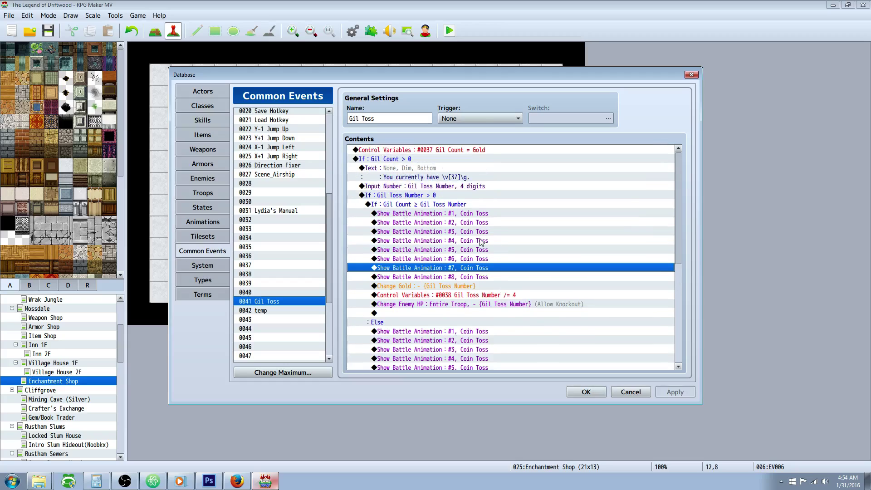
left_click(472, 213)
left_click(467, 277)
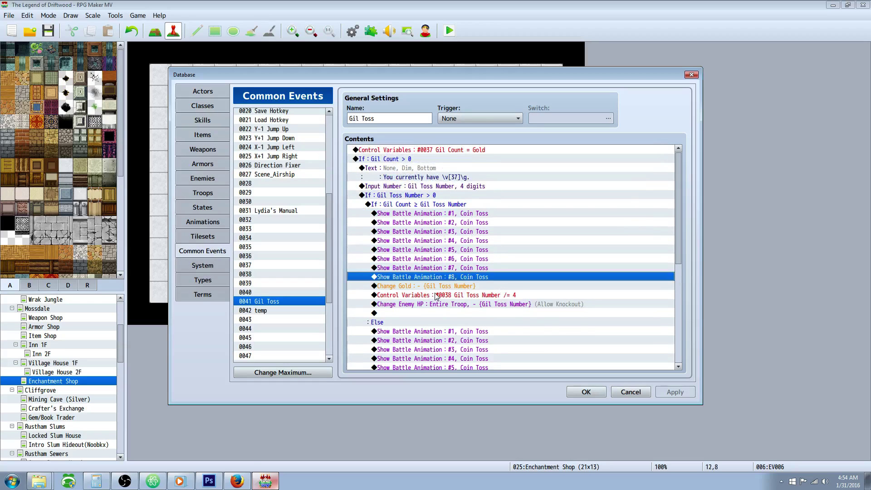
Compare a block of the testing code with the Gil Toss Coin Toss animation rows
left_click(152, 481)
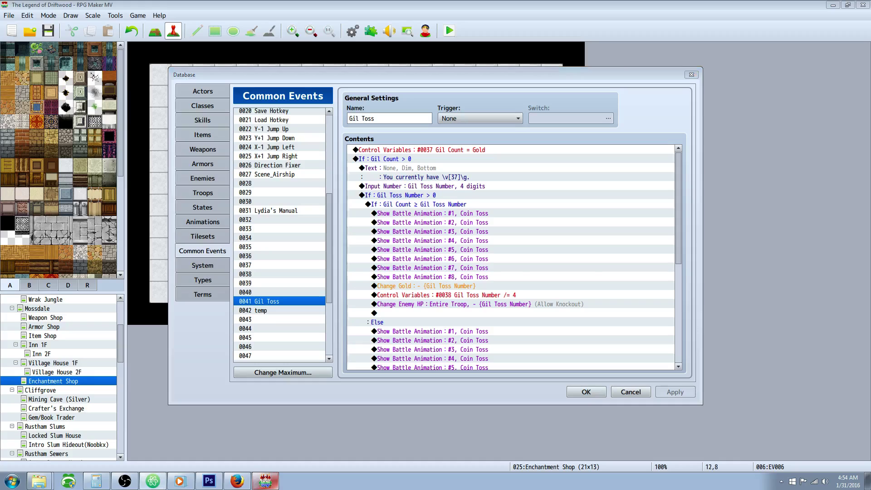
left_click_drag(379, 207, 441, 391)
key("alt+Tab")
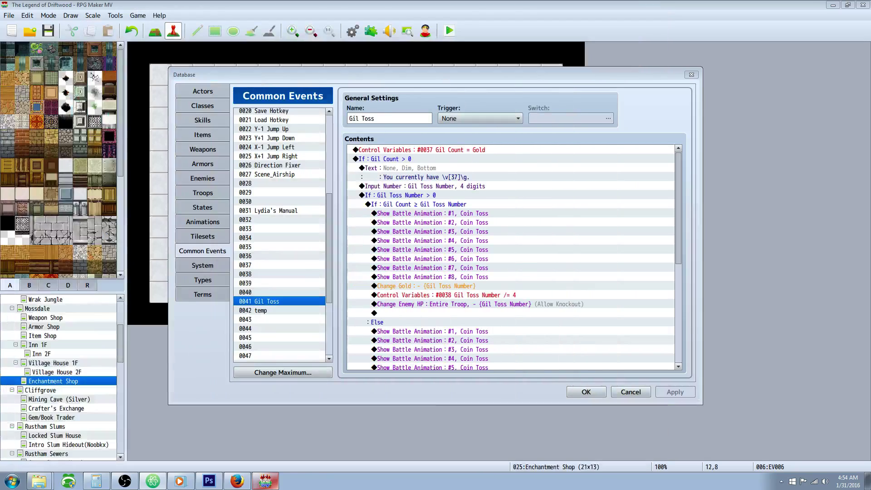
left_click(478, 262)
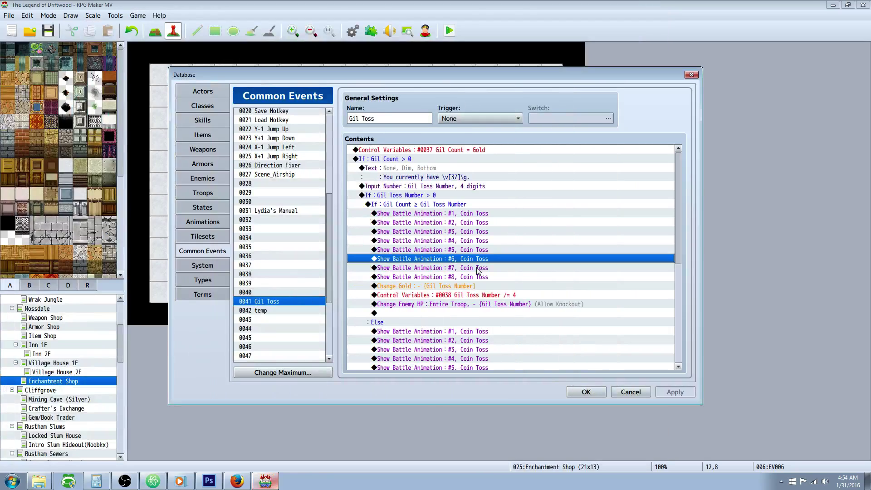
left_click(482, 243)
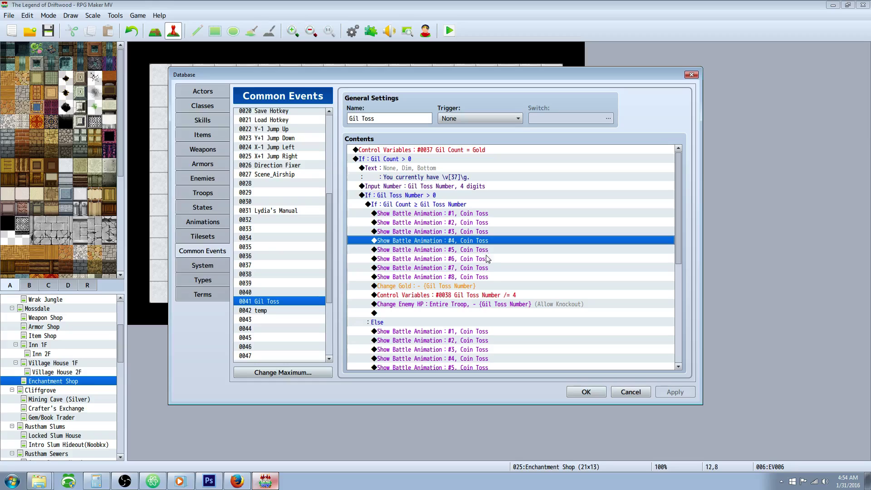
Review skill 0175 Gil Toss: Tech type, 0 MP and TP cost, targets all enemies
left_click(214, 135)
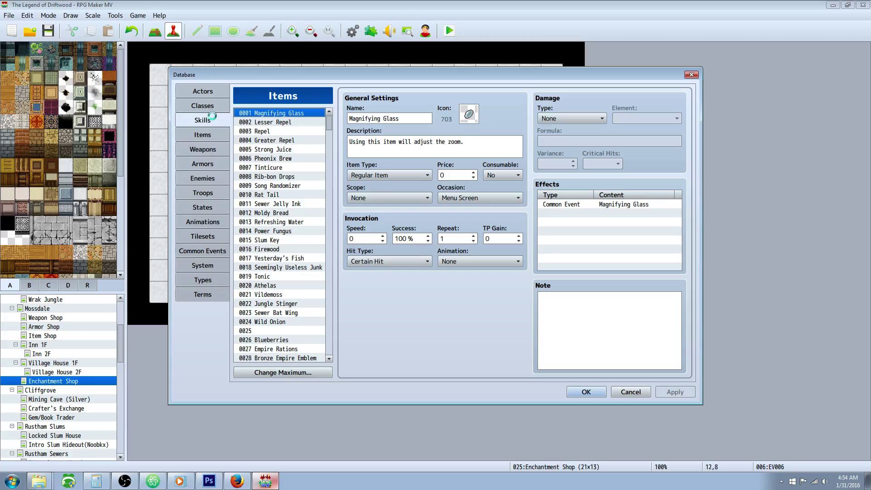
left_click(203, 120)
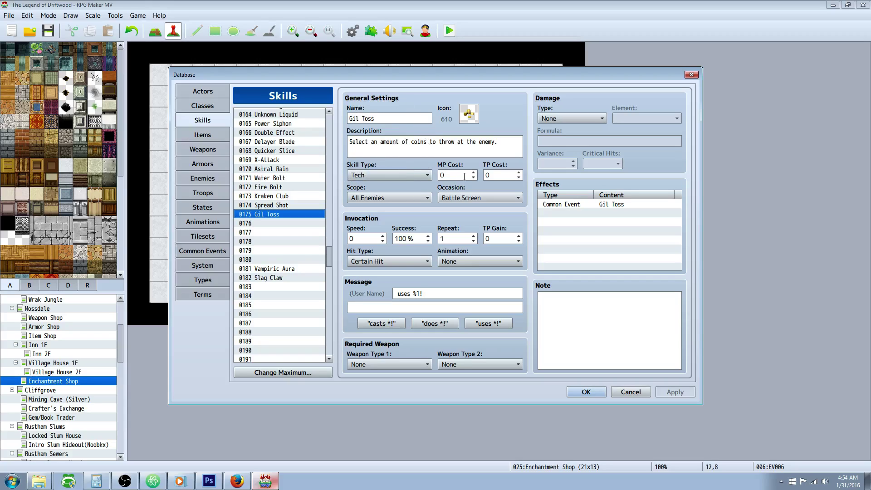
left_click(483, 177)
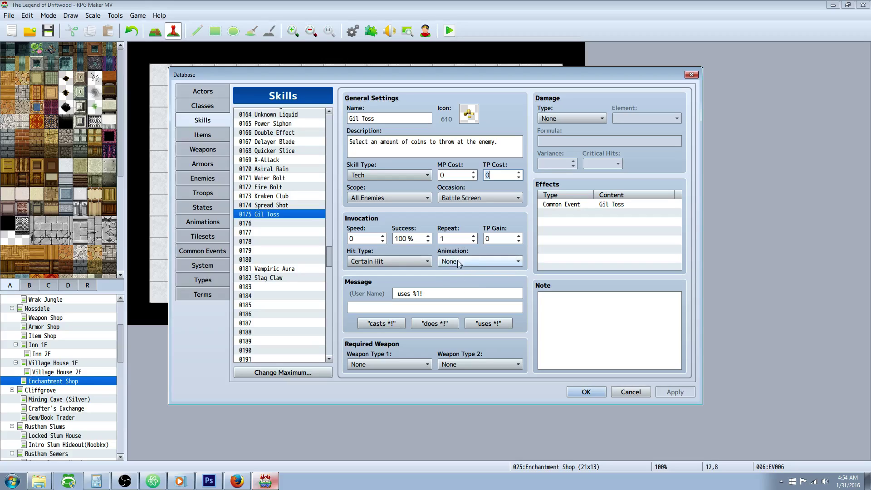
left_click(211, 225)
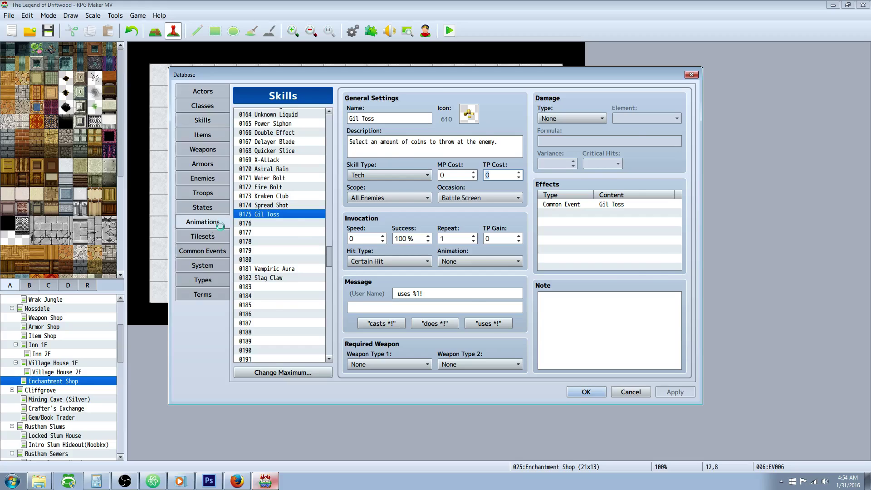
left_click_drag(330, 327, 327, 142)
scroll(282, 202, "up", 4)
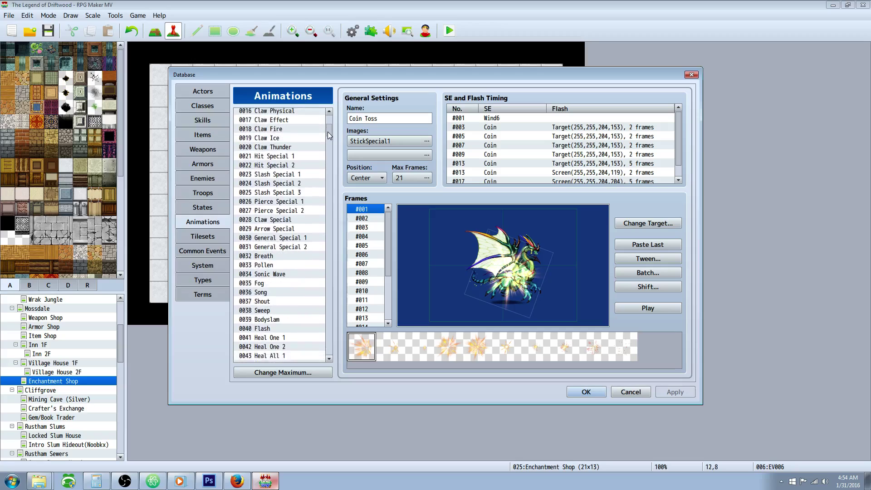
left_click(282, 195)
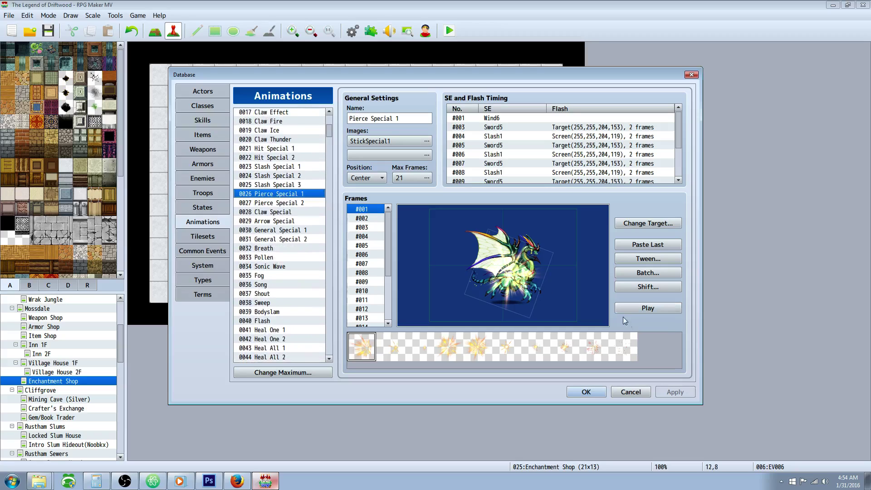
left_click(653, 309)
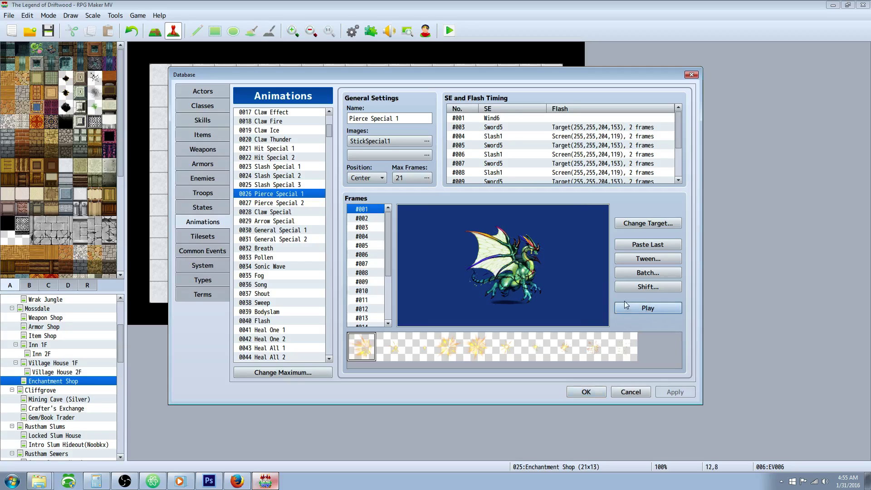
left_click(295, 195)
right_click(296, 198)
left_click(316, 205)
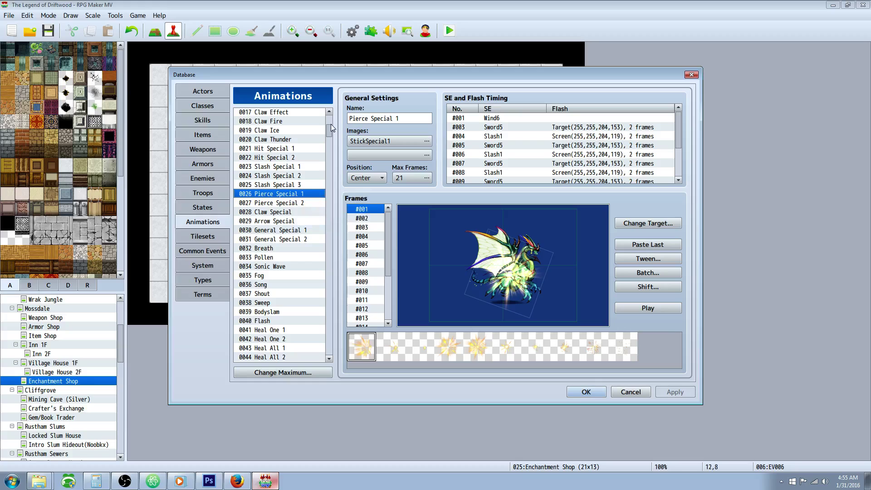
left_click_drag(330, 124, 327, 324)
left_click(278, 323)
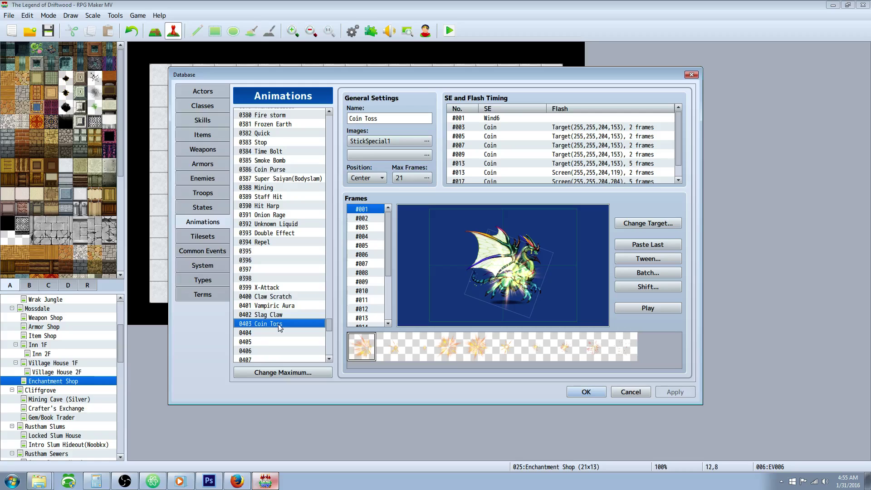
left_click(506, 128)
key("Down")
key("Down")
key("Down")
key("Down")
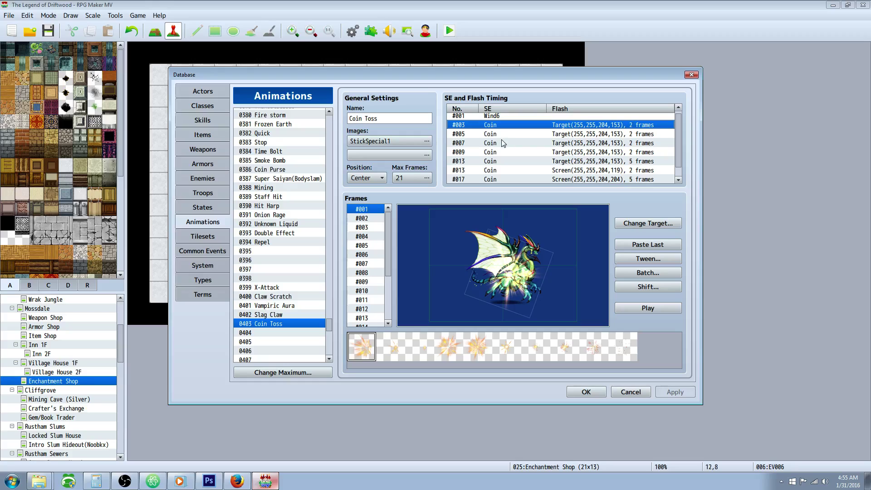
left_click(503, 171)
left_click(504, 143)
left_click(506, 127)
left_click(648, 308)
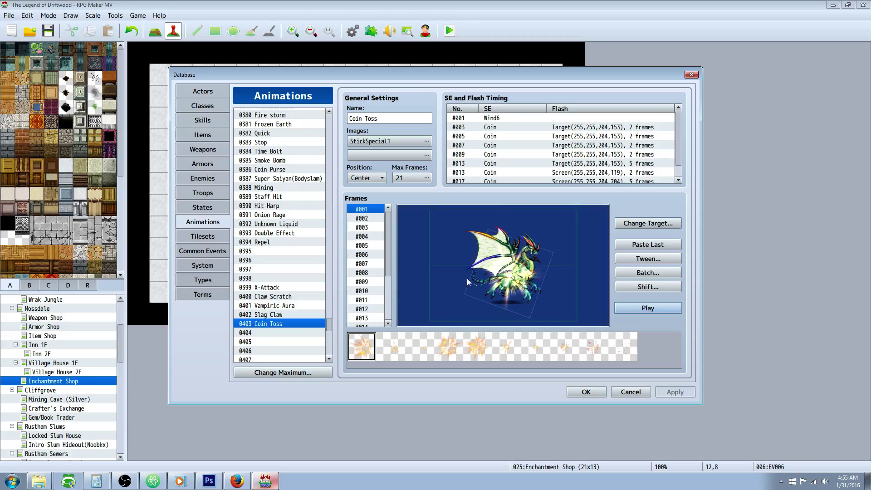
Follow the skill's Common Event effect to 0041 Gil Toss and edit its Gil Count variable command
left_click(207, 120)
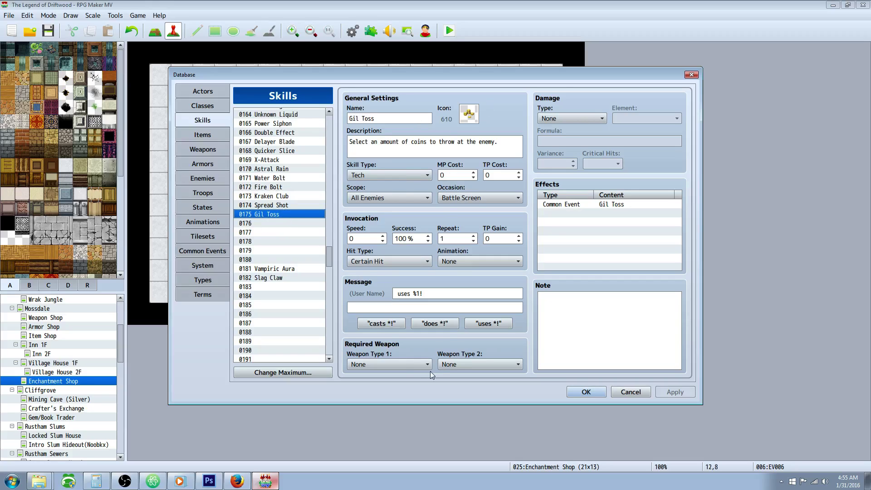
left_click(579, 207)
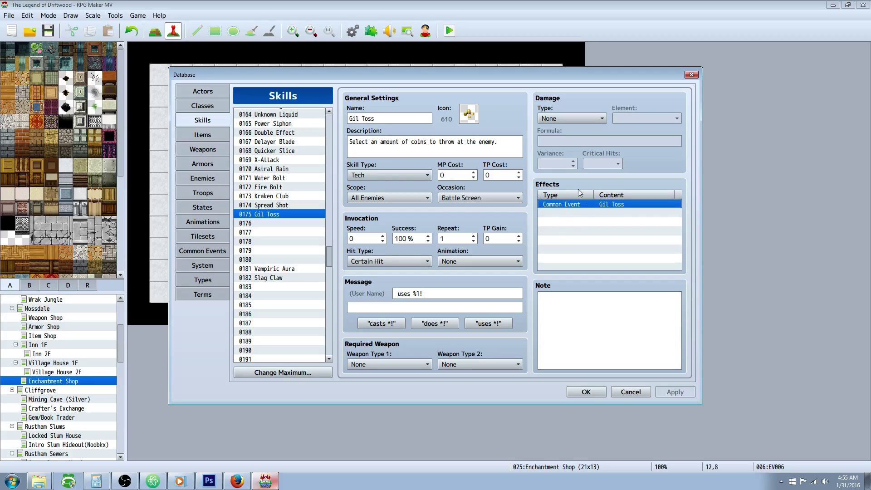
left_click(203, 251)
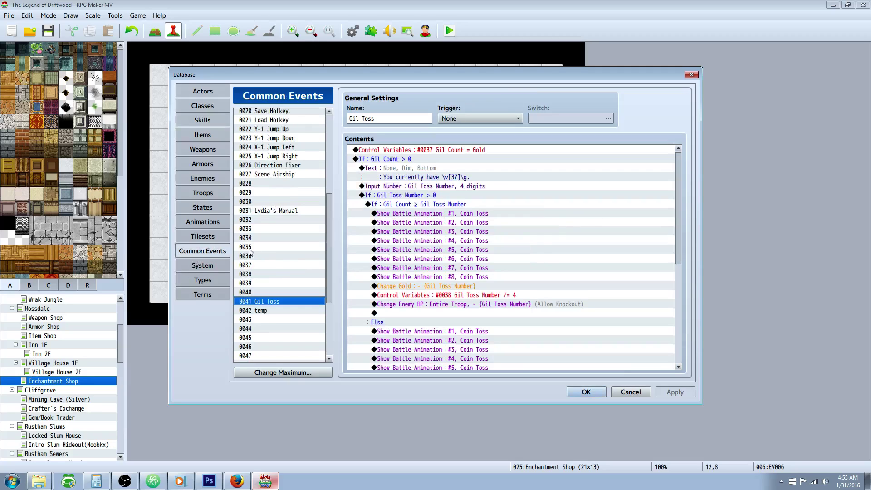
left_click(274, 311)
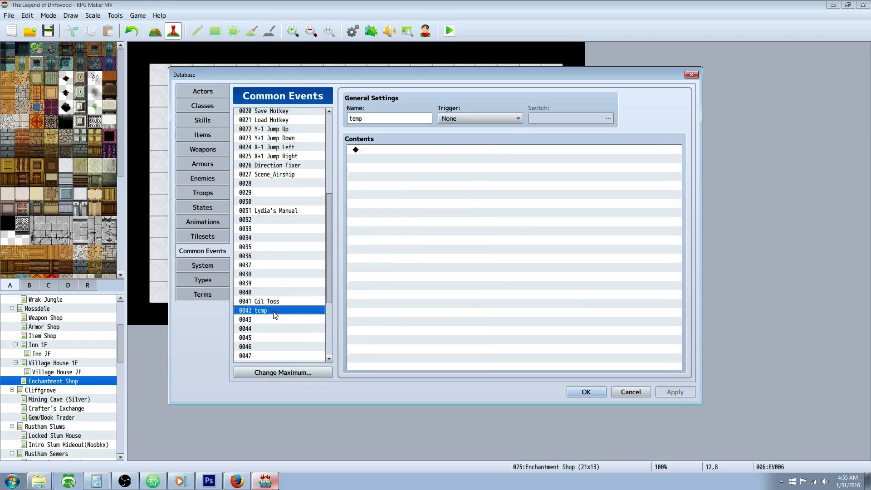
left_click(273, 301)
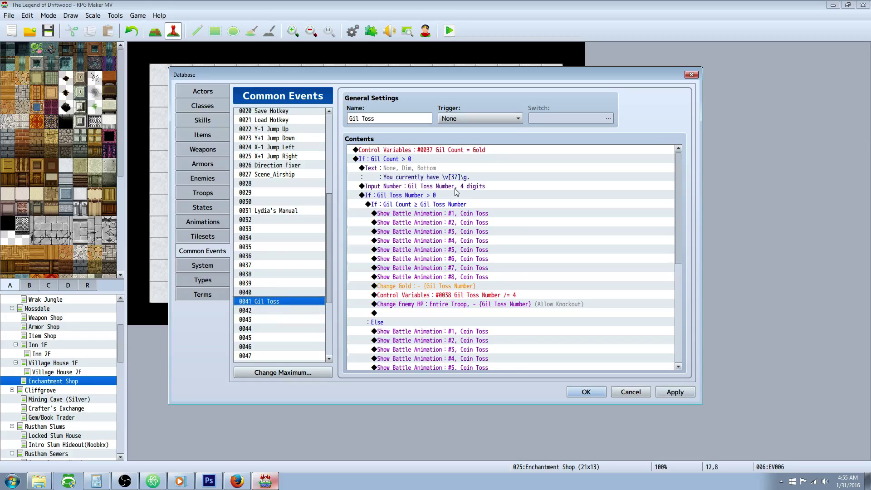
left_click(421, 152)
right_click(414, 151)
left_click(434, 169)
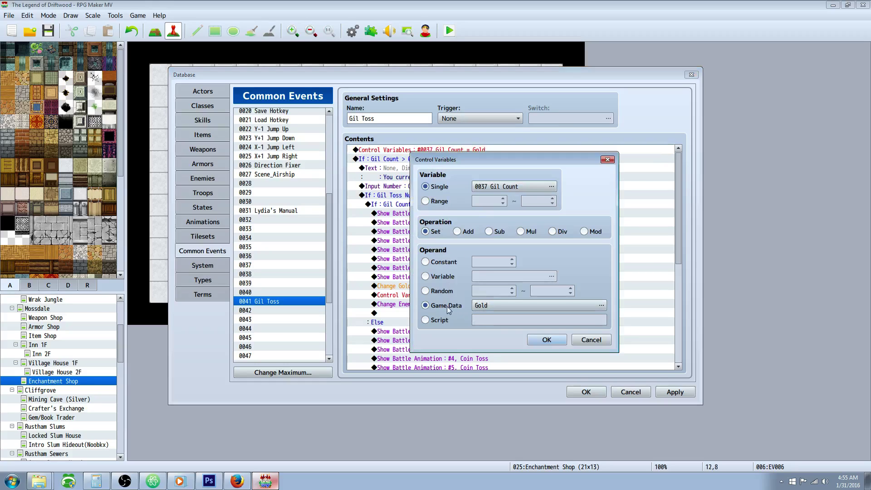
Set variable 0037 Gil Count to Game Data > Other > Gold and confirm
left_click(551, 187)
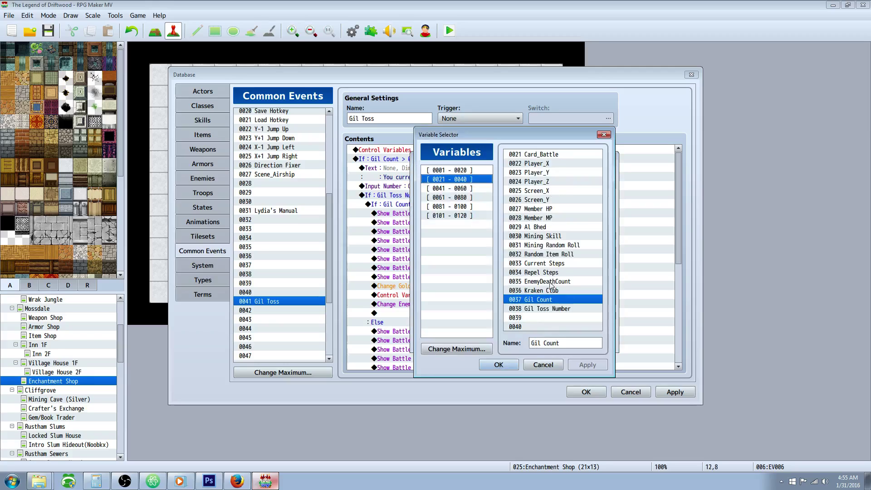
left_click(554, 313)
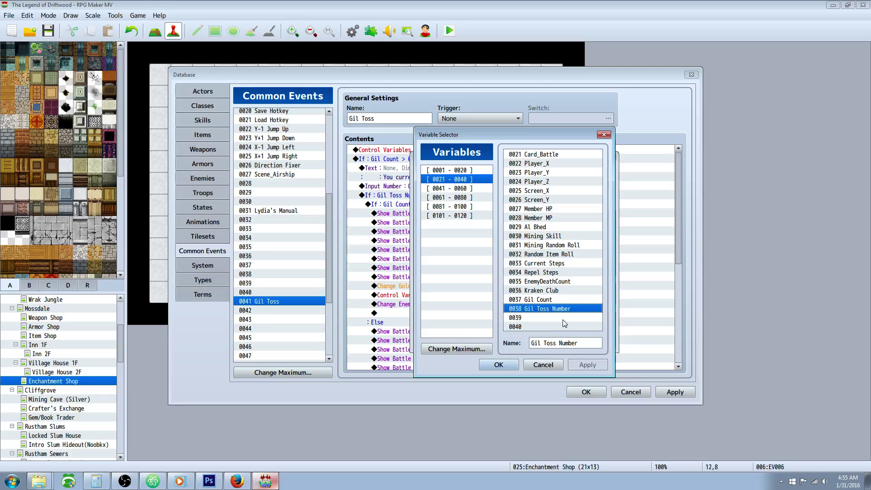
left_click(545, 301)
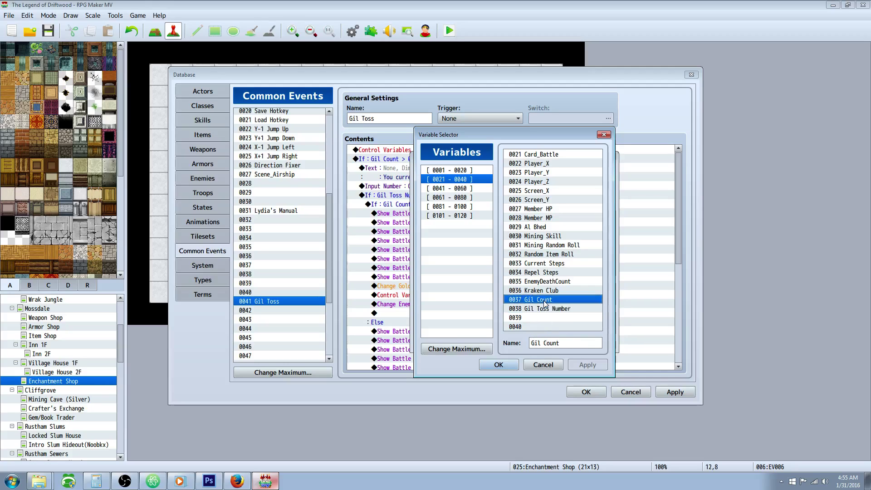
left_click(497, 364)
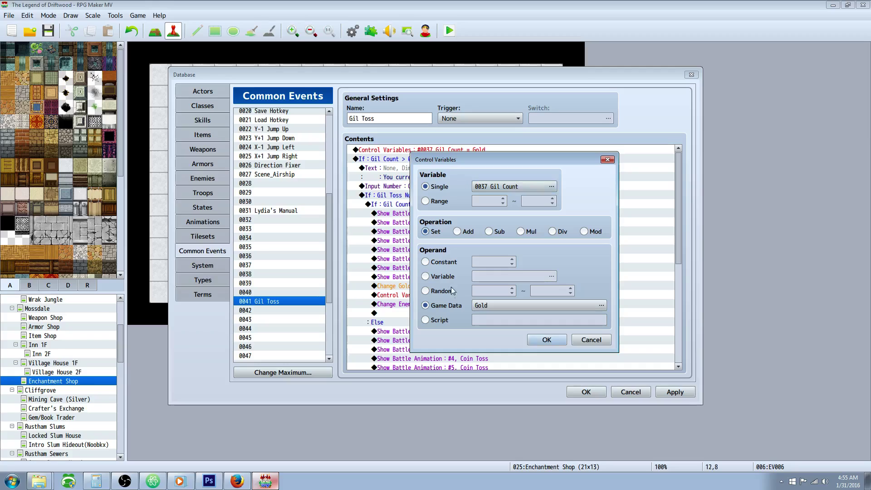
left_click(498, 303)
left_click(473, 305)
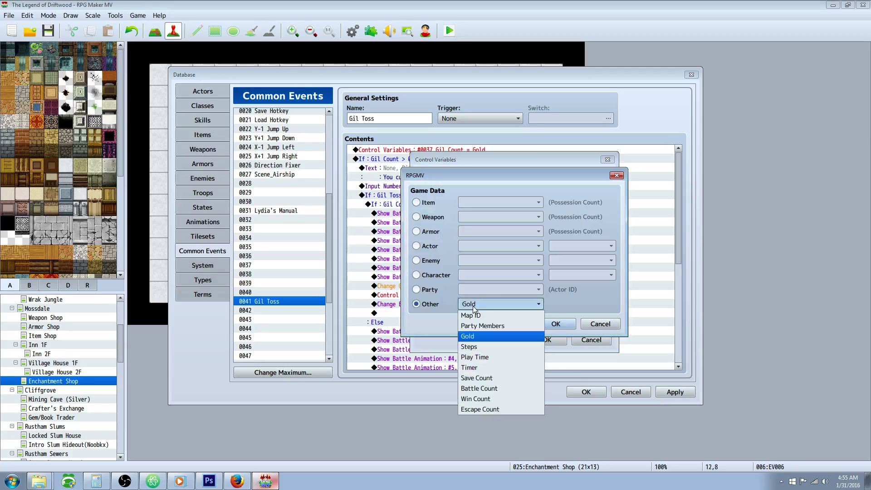
left_click(471, 336)
left_click(556, 323)
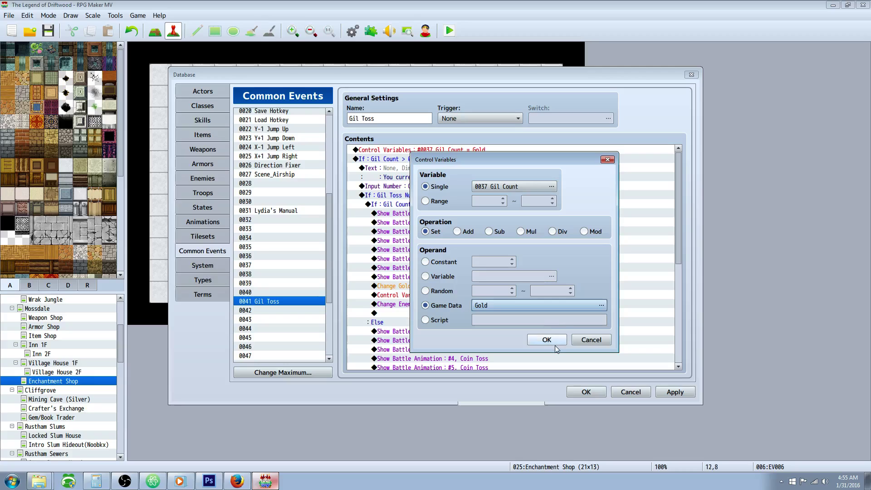
left_click(546, 339)
Select the whole Gil Count > 0 conditional branch
left_click(424, 159)
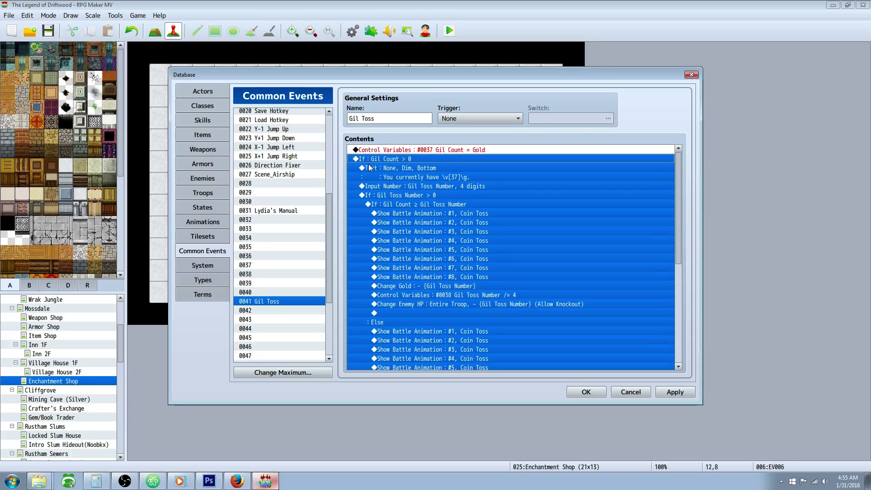
left_click(456, 202)
left_click(399, 159)
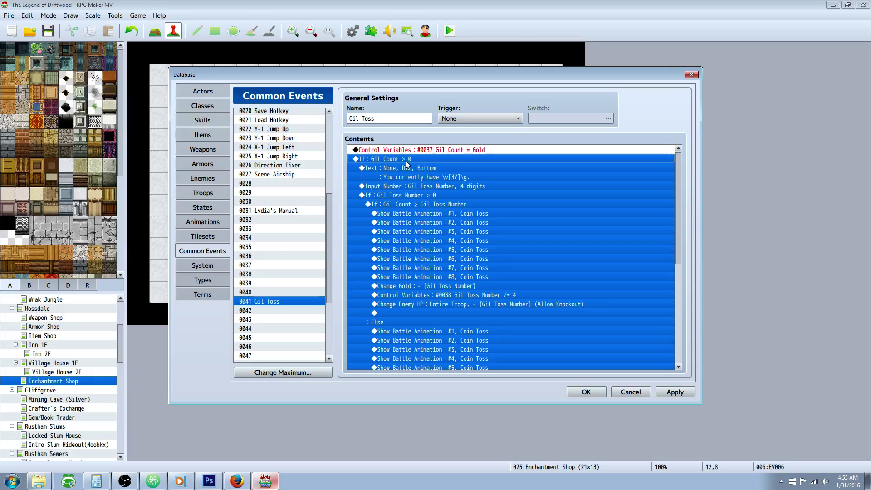
Reopen the Gil Count > 0 condition and keep it unchanged
right_click(407, 164)
left_click(424, 178)
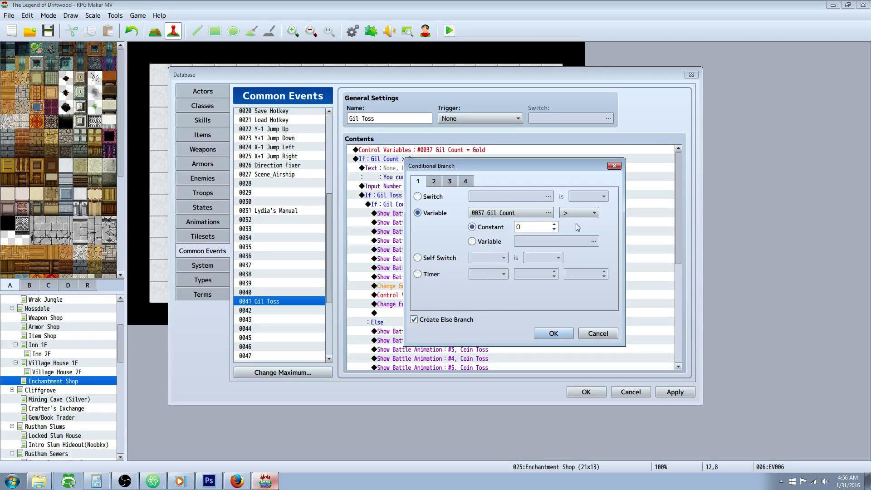
left_click(554, 333)
Select the 'You currently have \v[37]\g.' message command and bring up its options
left_click(441, 172)
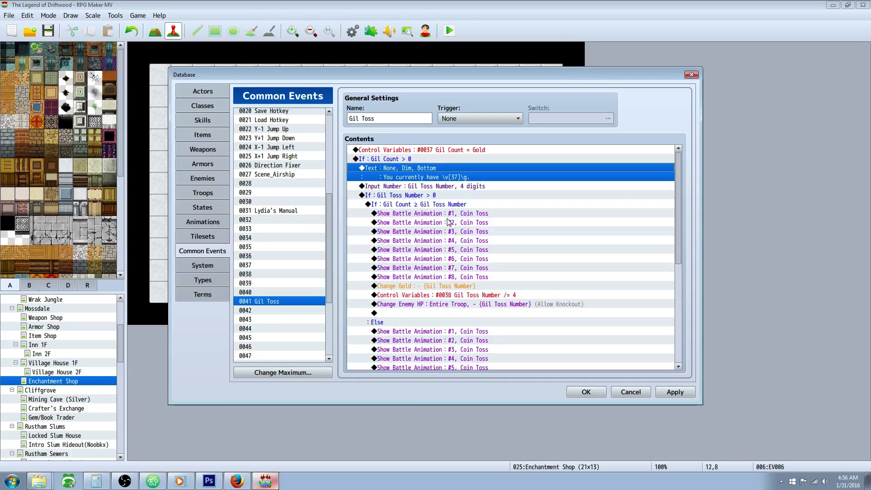
scroll(448, 222, "down", 1)
left_click(435, 181)
scroll(434, 182, "up", 1)
left_click(427, 171)
right_click(428, 169)
Preview the gold message as 'You currently have 0DG.' and keep it unchanged
left_click(447, 186)
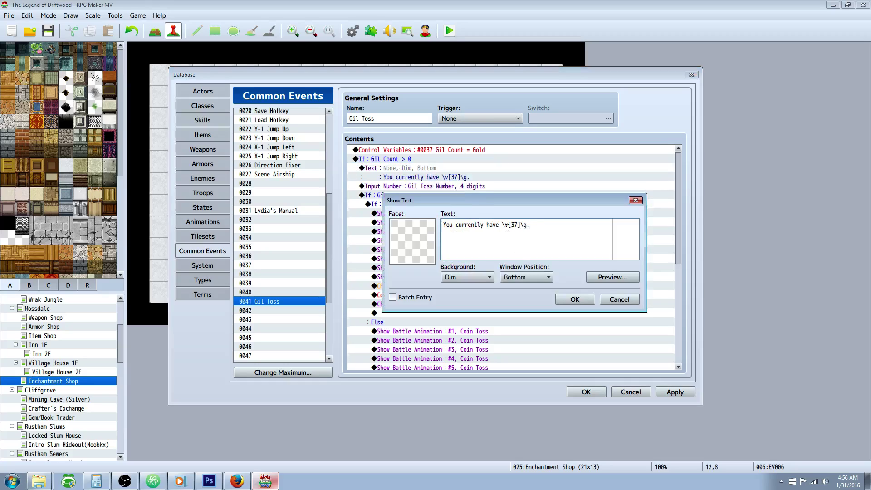
left_click_drag(509, 224, 521, 224)
left_click(527, 225)
left_click(620, 279)
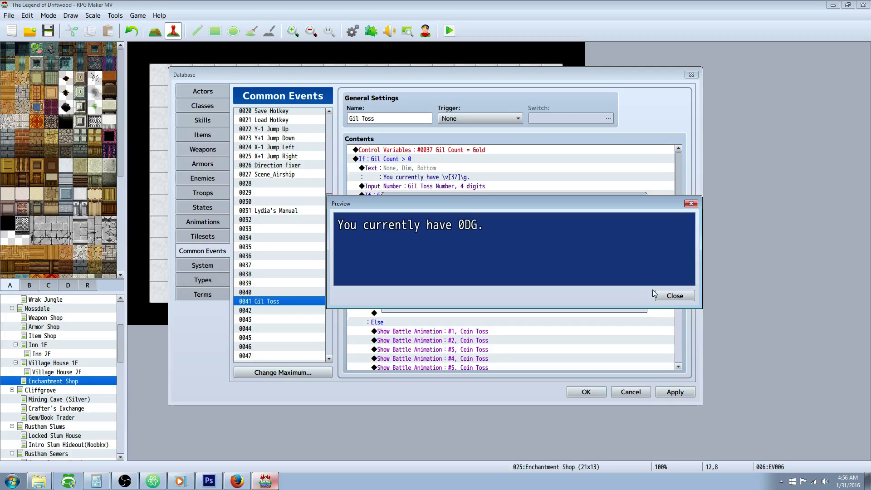
left_click(673, 296)
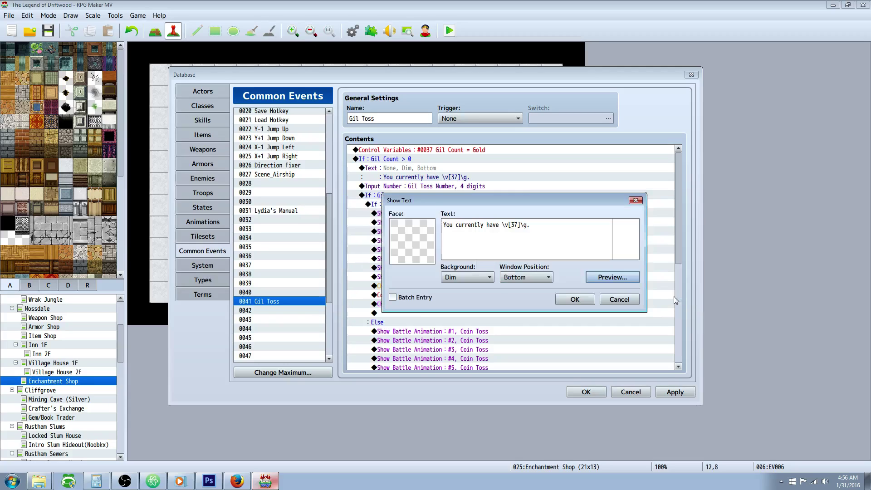
left_click(581, 302)
left_click(438, 187)
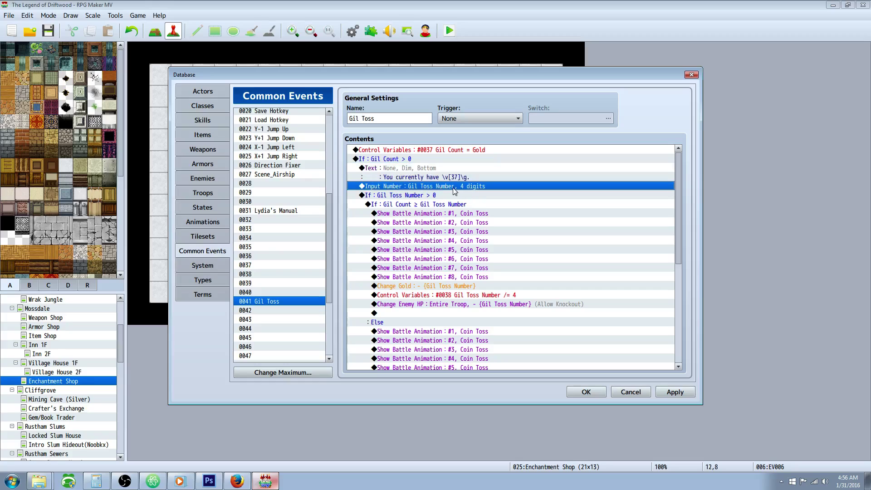
right_click(453, 188)
left_click(470, 200)
left_click(492, 282)
left_click(410, 313)
right_click(411, 314)
left_click(428, 320)
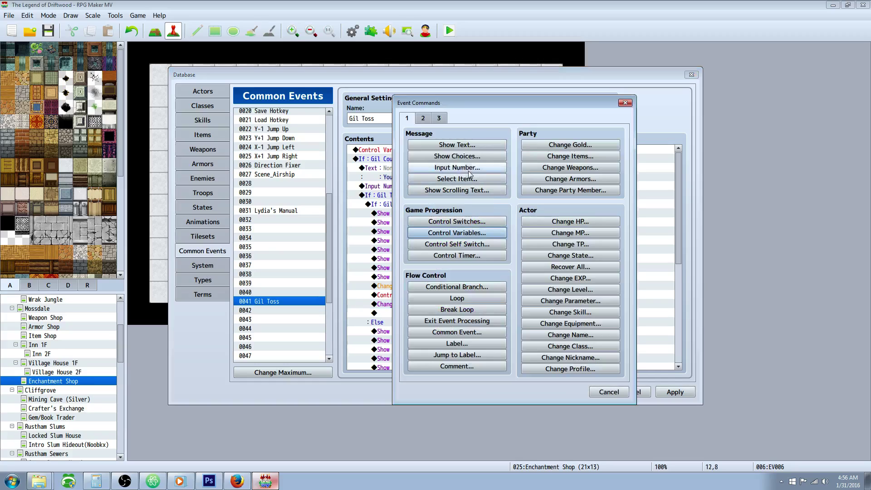
left_click(456, 168)
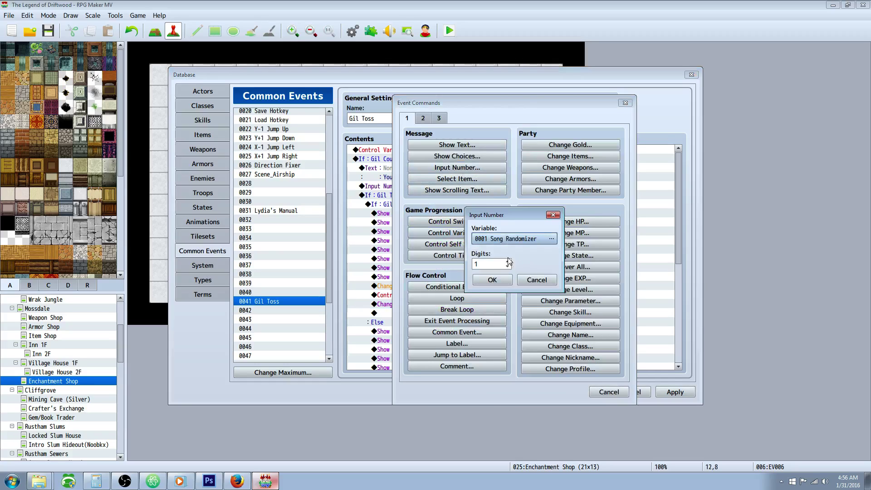
left_click(507, 261)
left_click(508, 262)
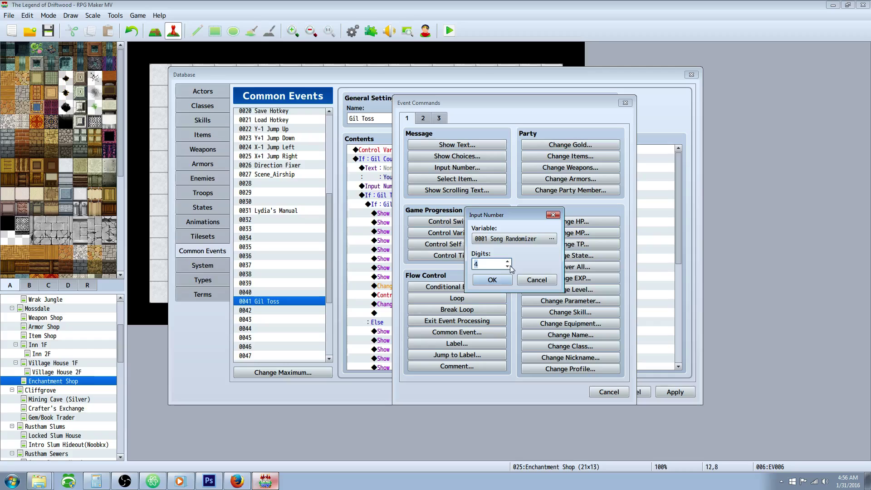
left_click(544, 277)
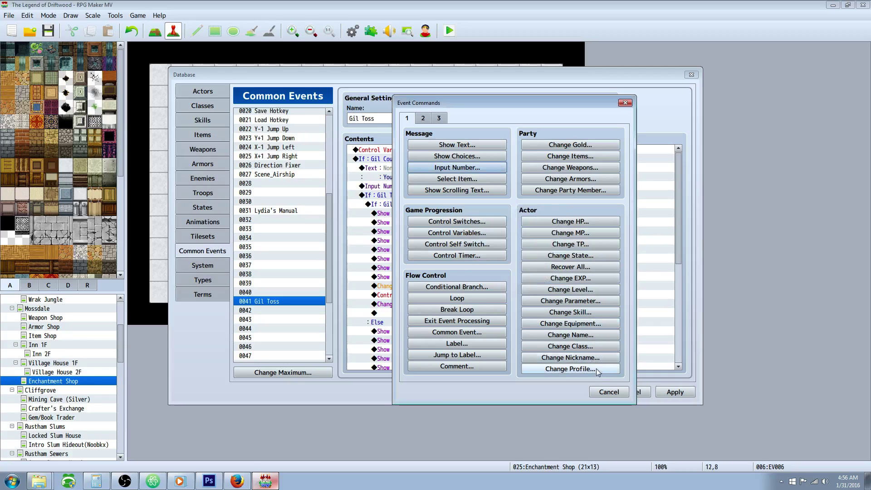
left_click(609, 391)
left_click(431, 174)
left_click(452, 187)
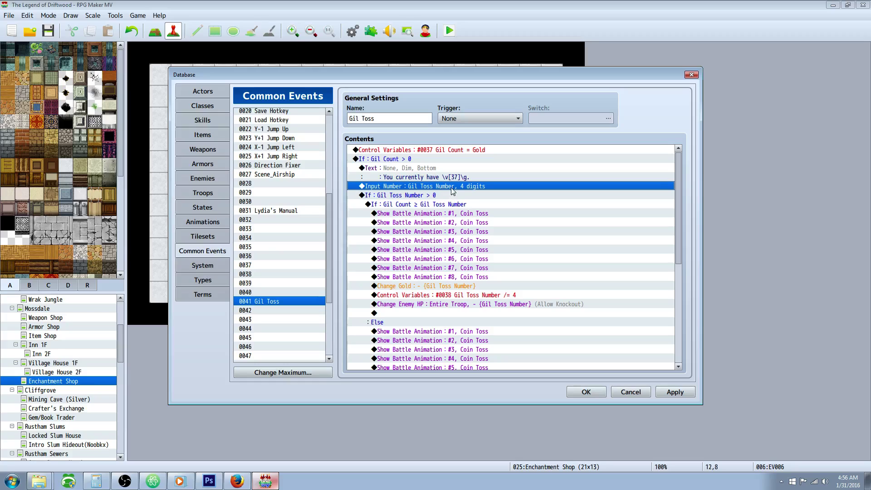
right_click(452, 189)
left_click(467, 202)
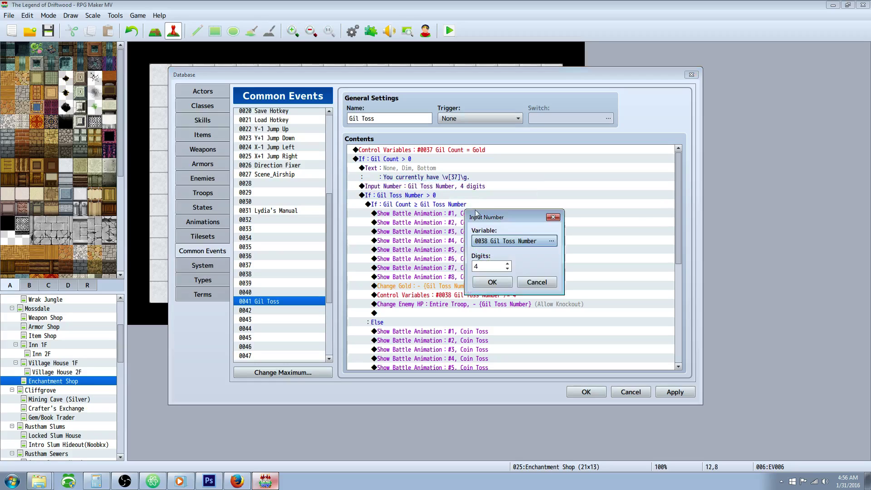
left_click(554, 242)
left_click(553, 310)
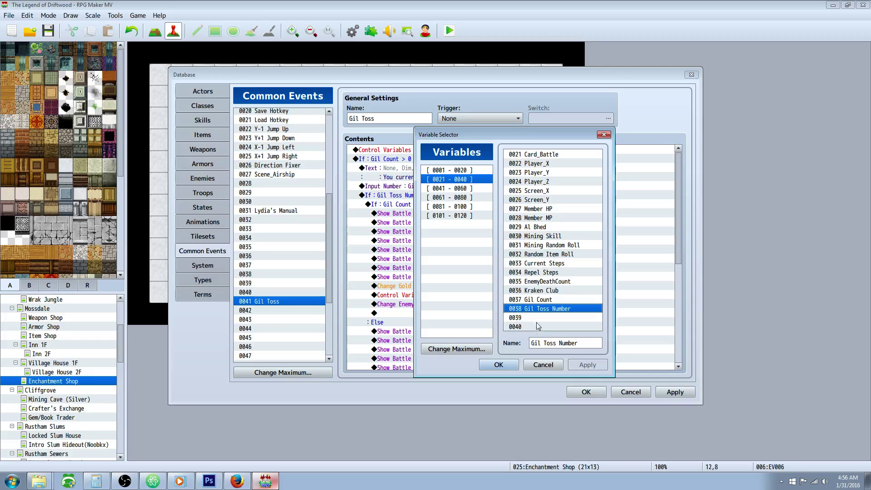
left_click(543, 366)
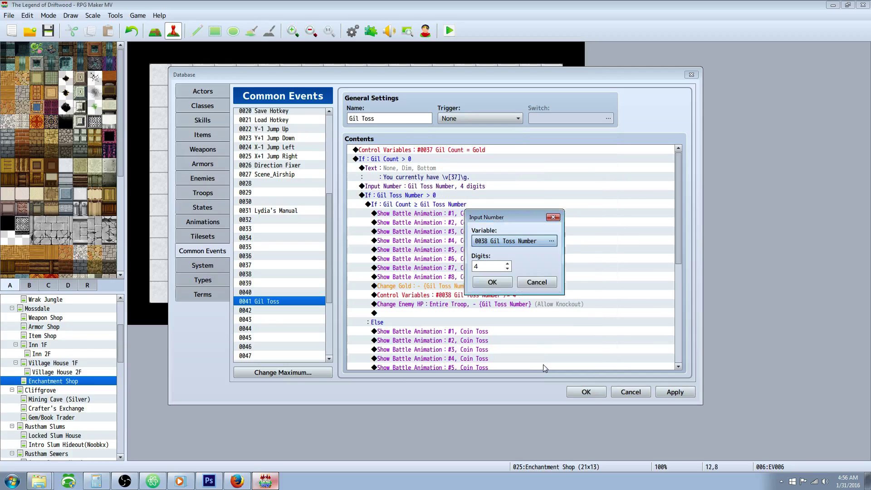
left_click(537, 282)
left_click(458, 202)
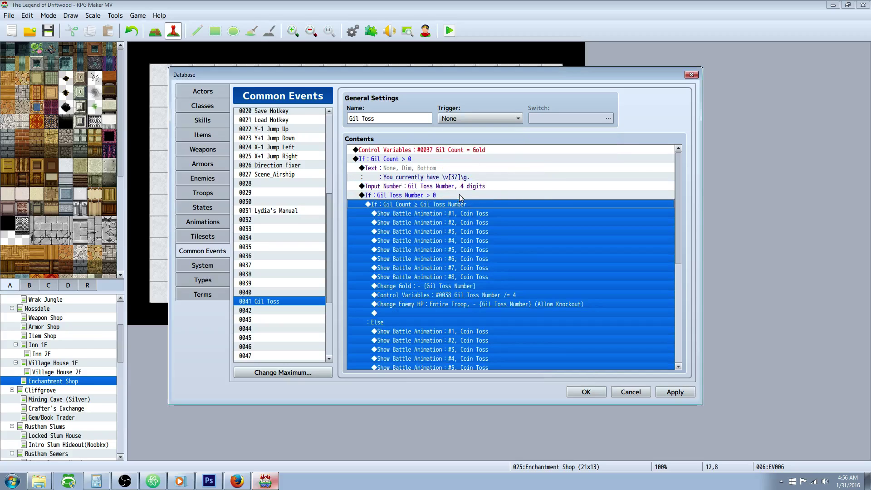
left_click(461, 198)
left_click(417, 196)
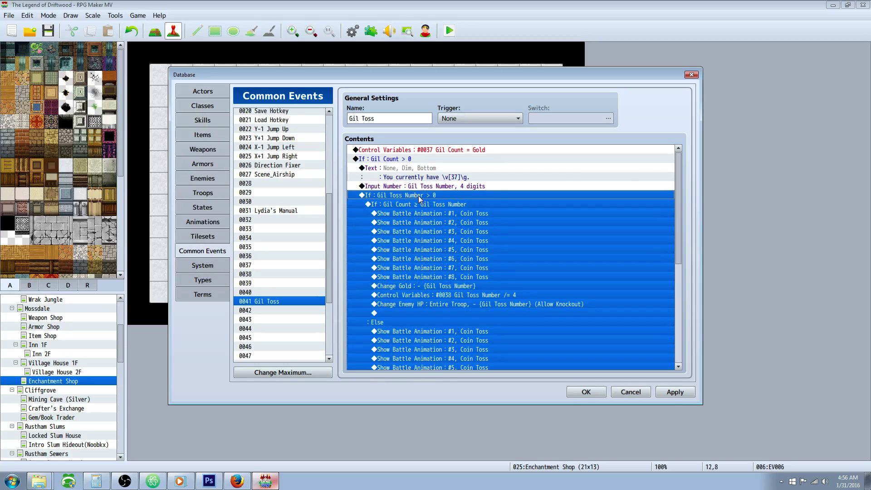
right_click(419, 198)
left_click(442, 215)
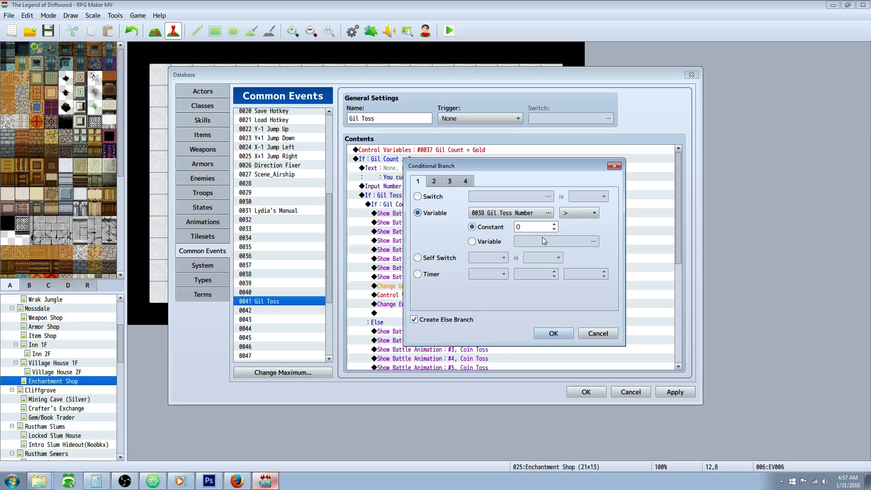
left_click(598, 333)
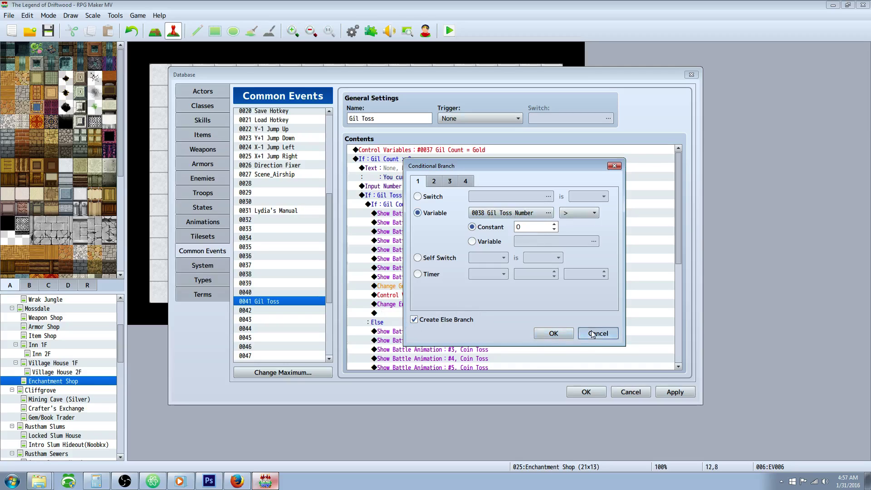
left_click(411, 215)
left_click(423, 205)
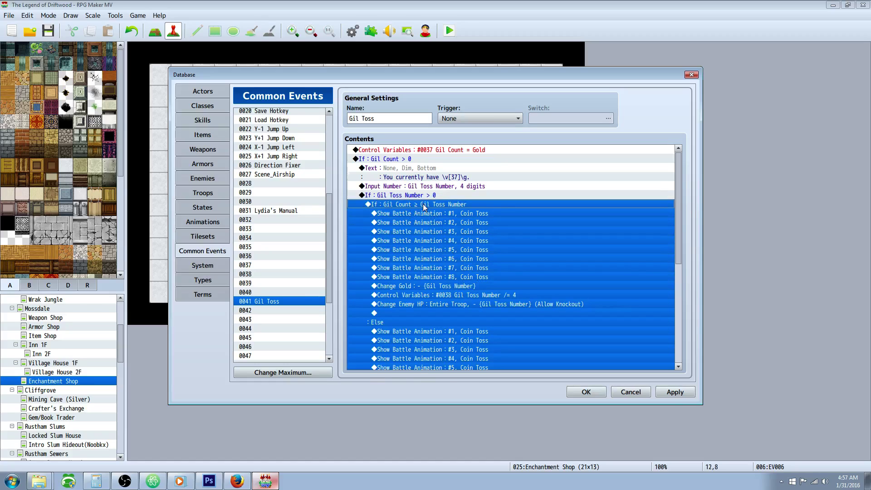
right_click(416, 208)
left_click(433, 227)
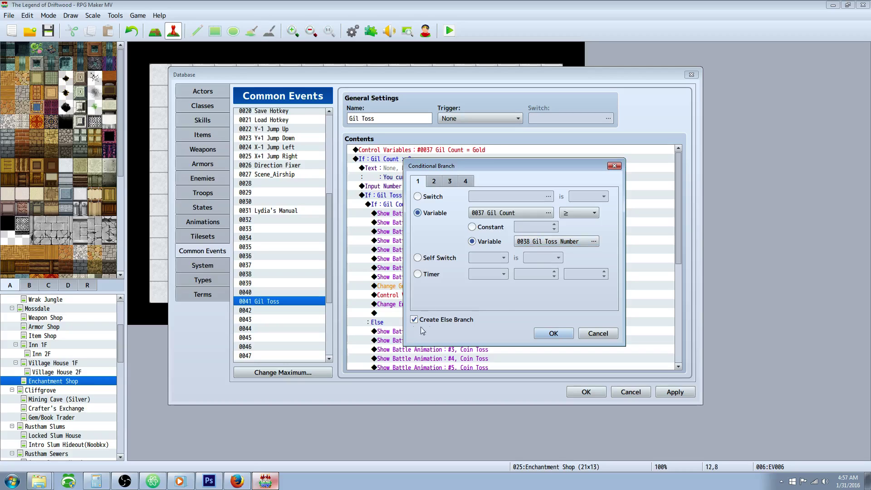
left_click(553, 333)
left_click(445, 240)
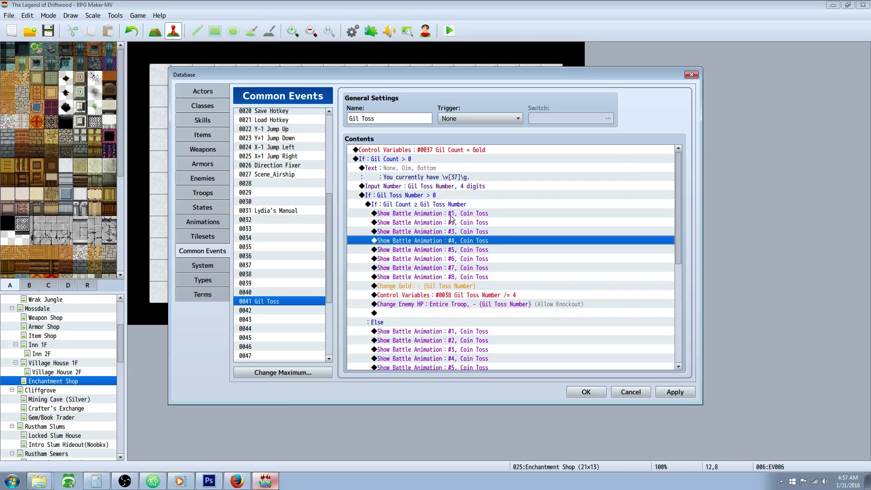
left_click(453, 214)
right_click(413, 314)
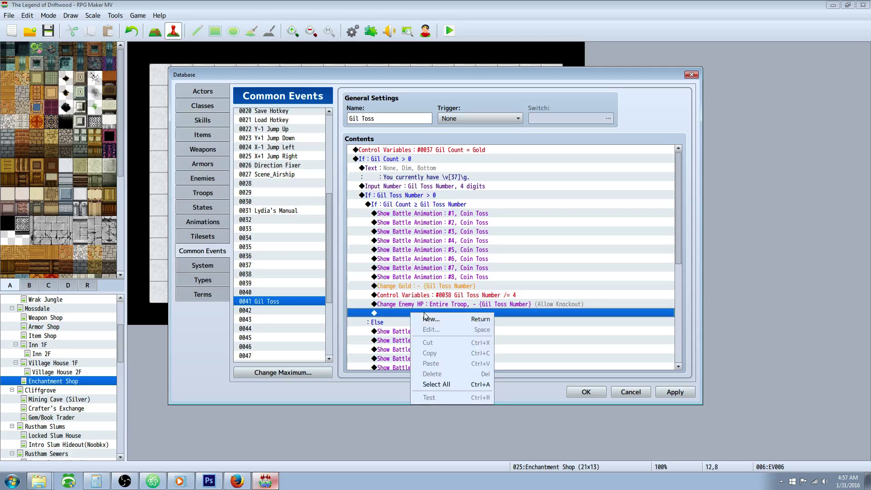
left_click(419, 319)
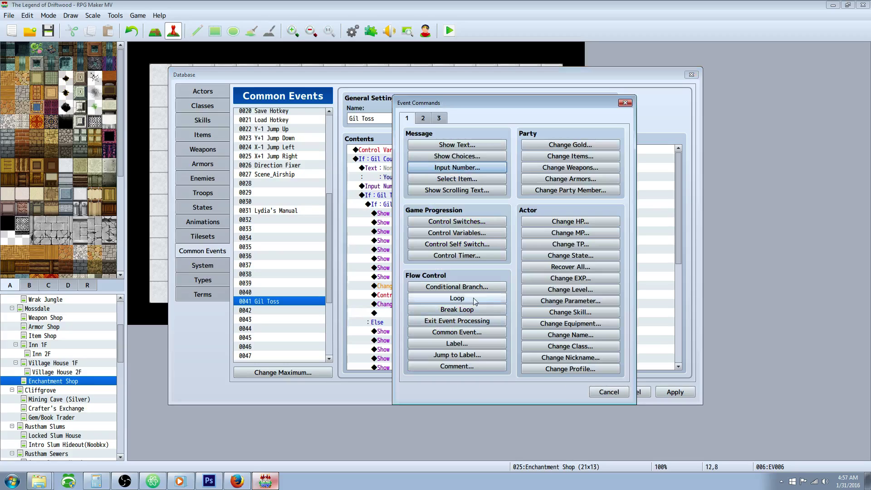
left_click(423, 119)
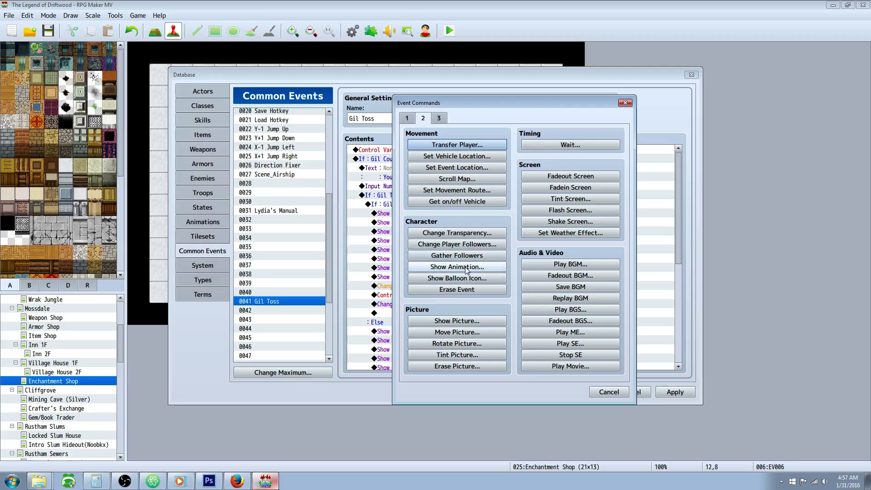
left_click(438, 119)
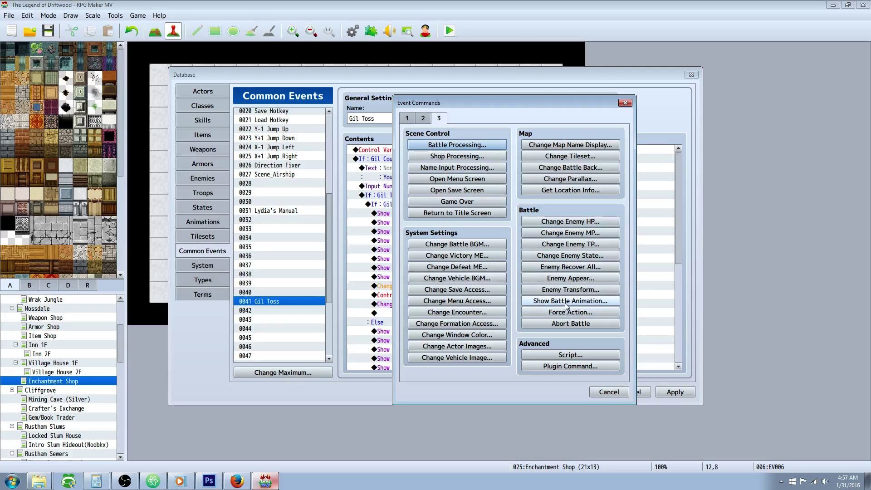
left_click(599, 391)
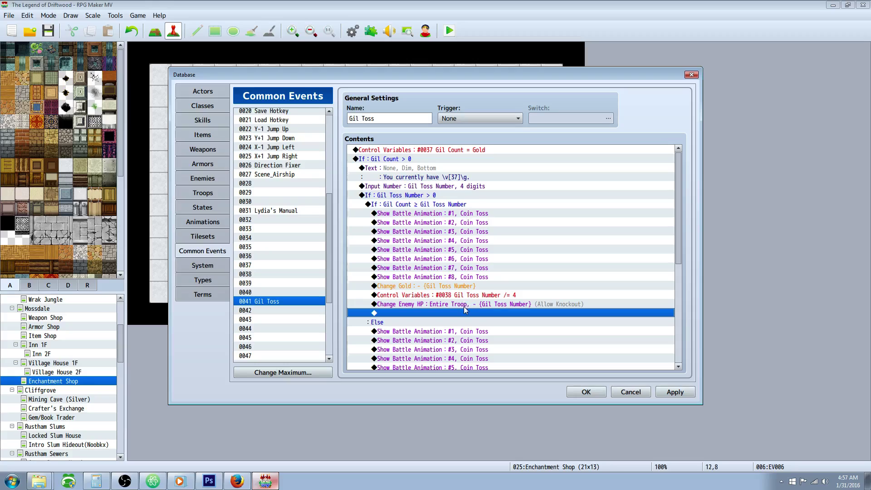
left_click(455, 222)
left_click(459, 214)
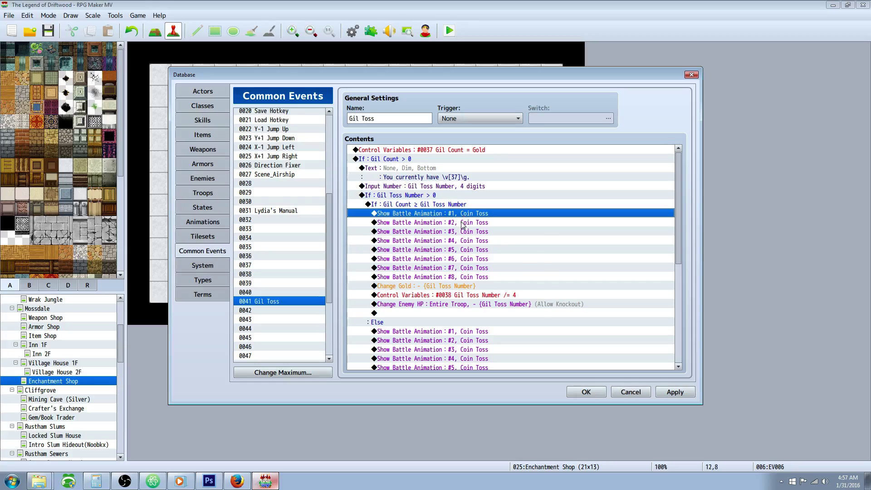
right_click(463, 225)
left_click(480, 238)
scroll(518, 237, "down", 1)
left_click(514, 243)
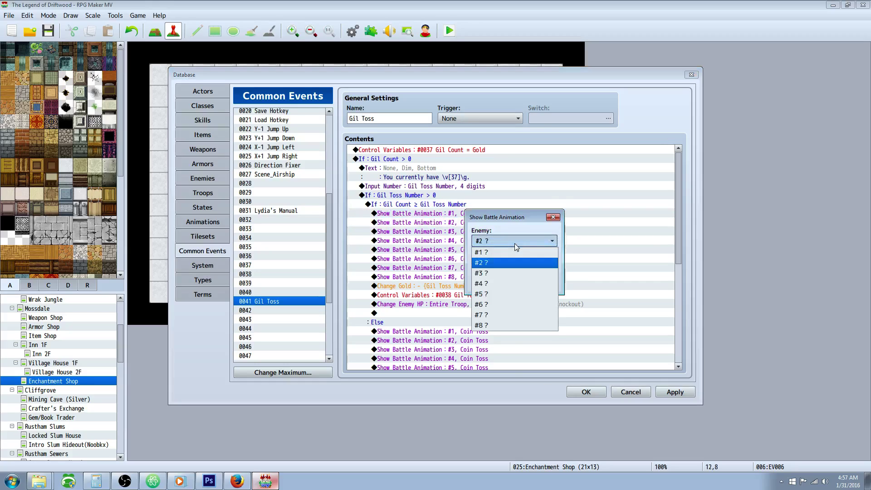
left_click(501, 262)
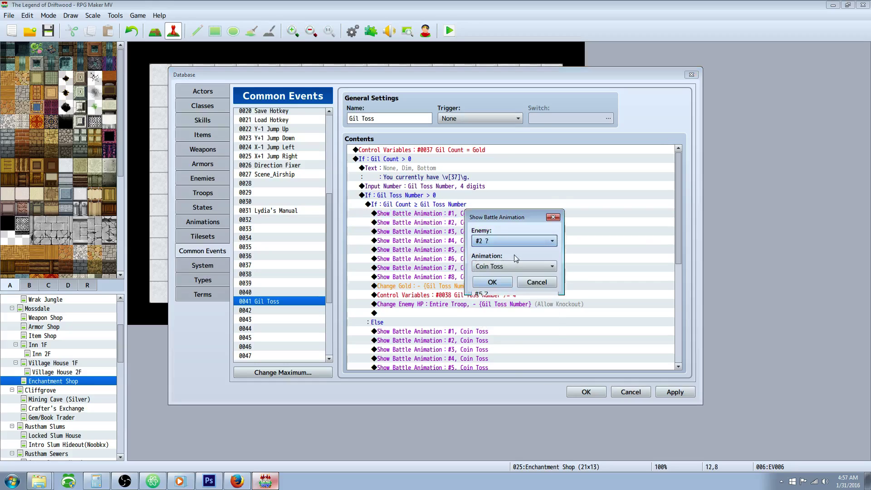
left_click(536, 283)
left_click(454, 241)
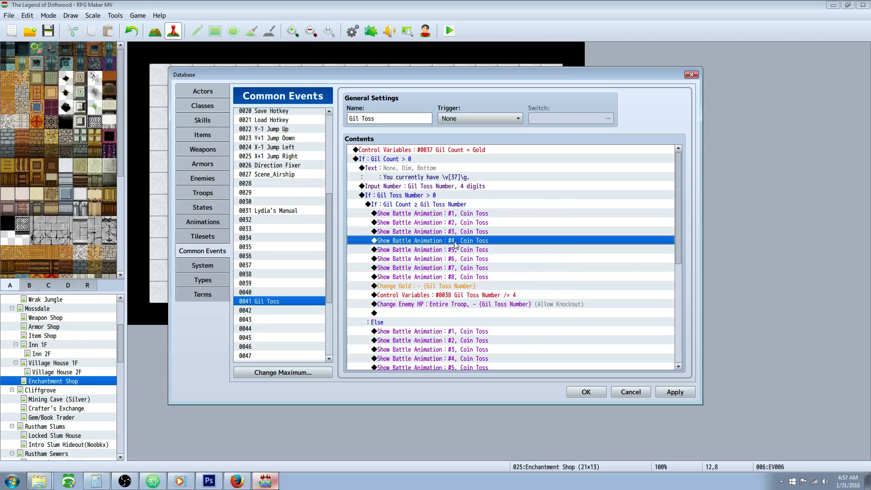
left_click(455, 249)
left_click(458, 277)
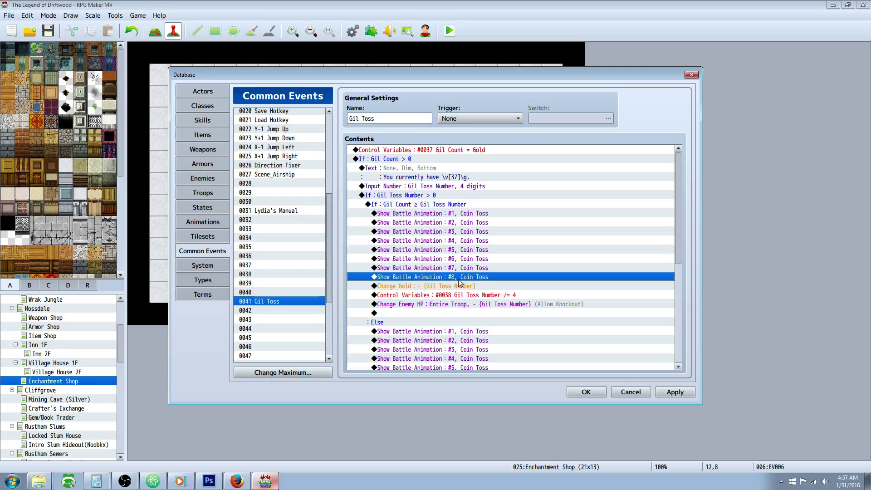
scroll(465, 266, "down", 2)
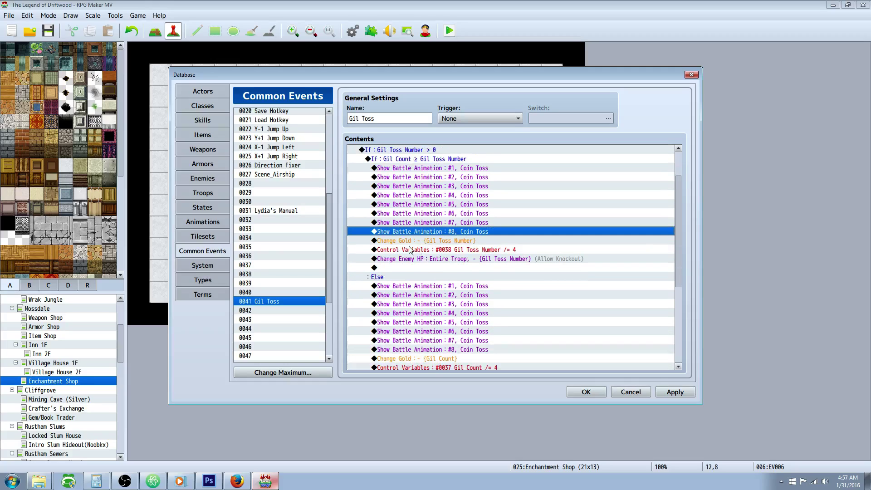
left_click(411, 250)
left_click(407, 243)
left_click(420, 269)
right_click(420, 268)
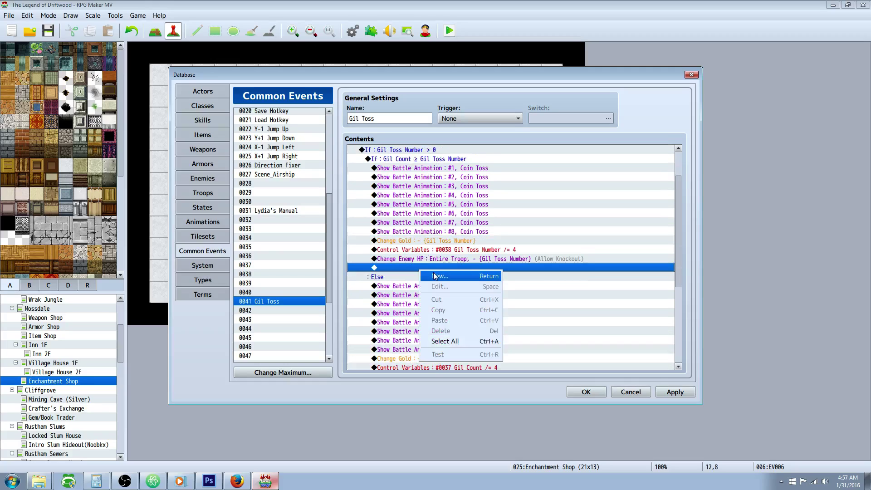
left_click(428, 276)
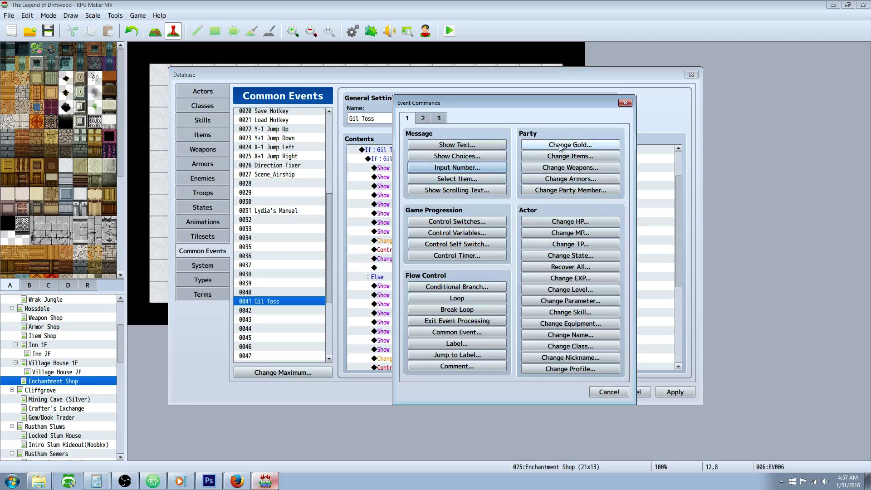
left_click(596, 387)
left_click(434, 242)
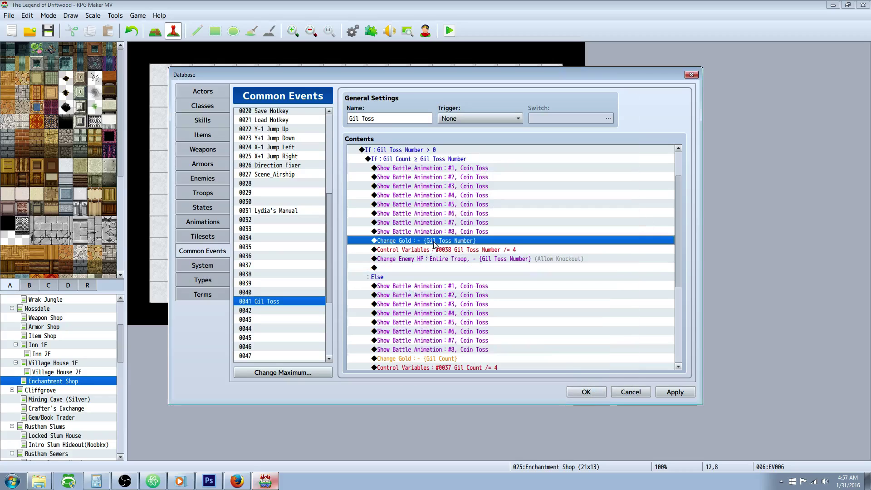
right_click(434, 242)
left_click(449, 260)
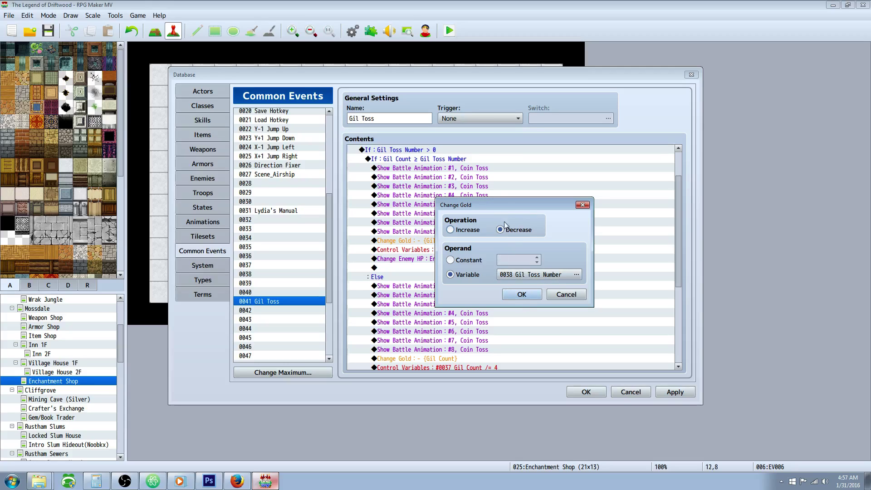
left_click(515, 297)
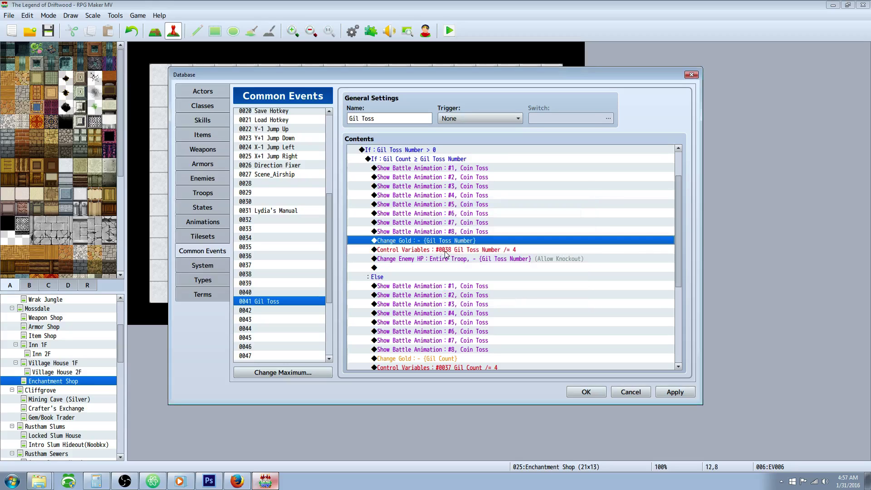
key("Down")
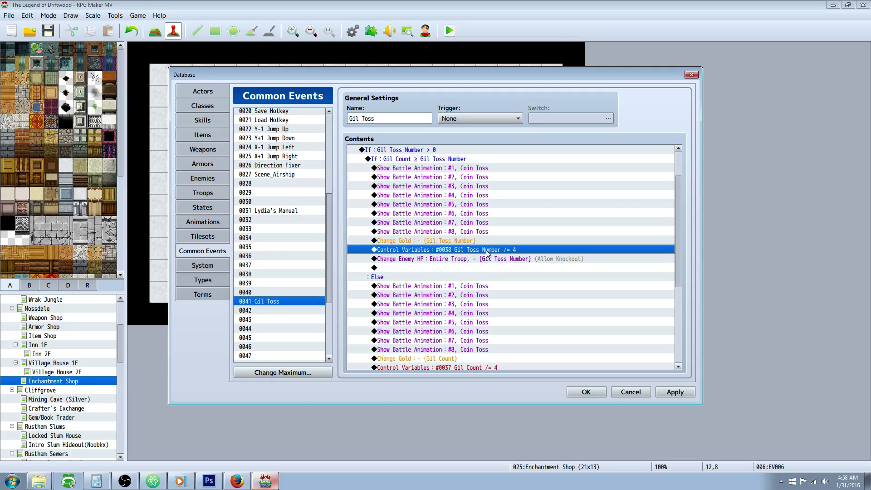
left_click(443, 241)
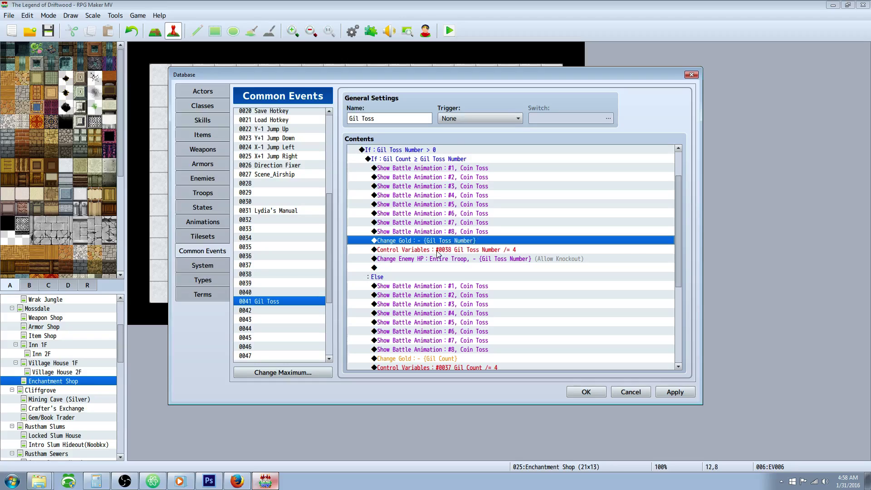
left_click(439, 252)
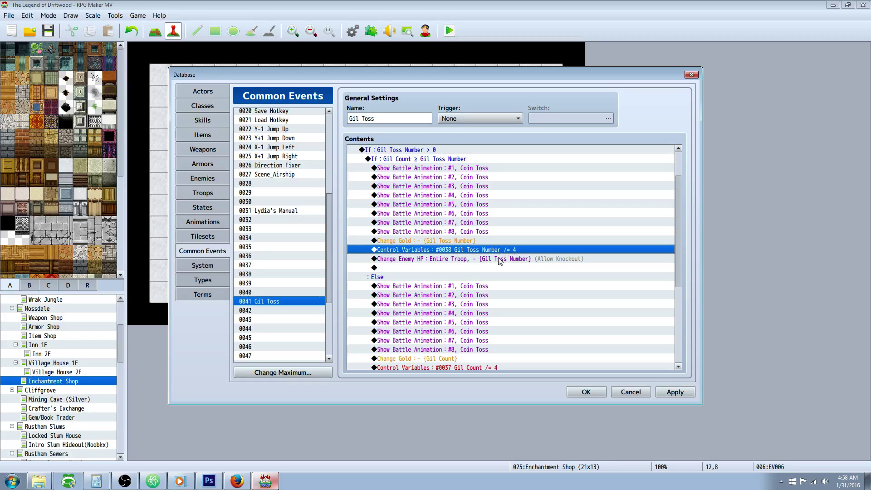
left_click(467, 261)
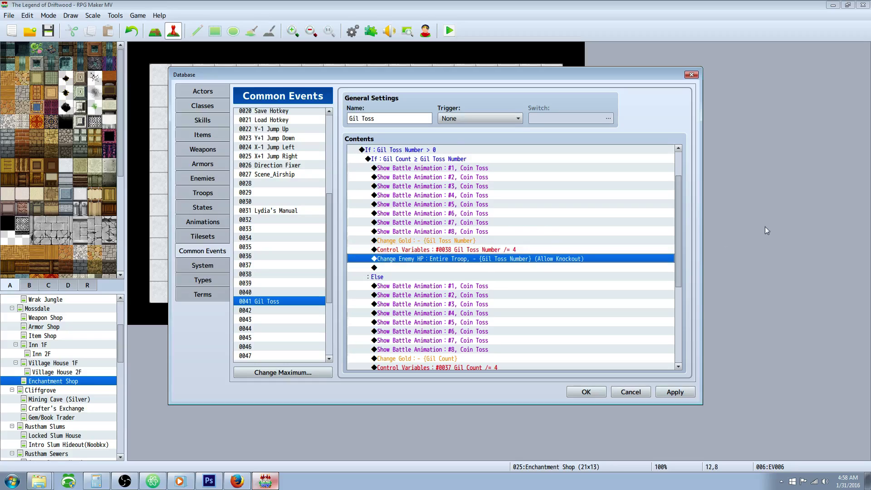
right_click(423, 261)
right_click(369, 268)
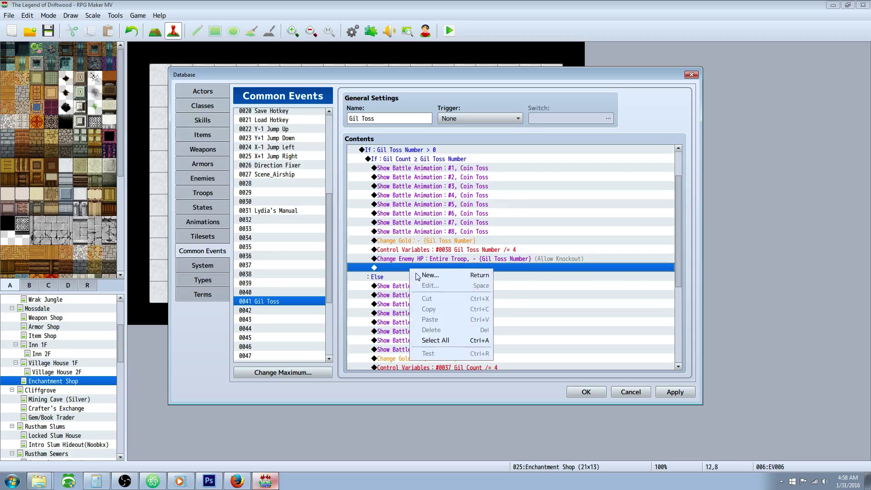
left_click(434, 278)
left_click(439, 118)
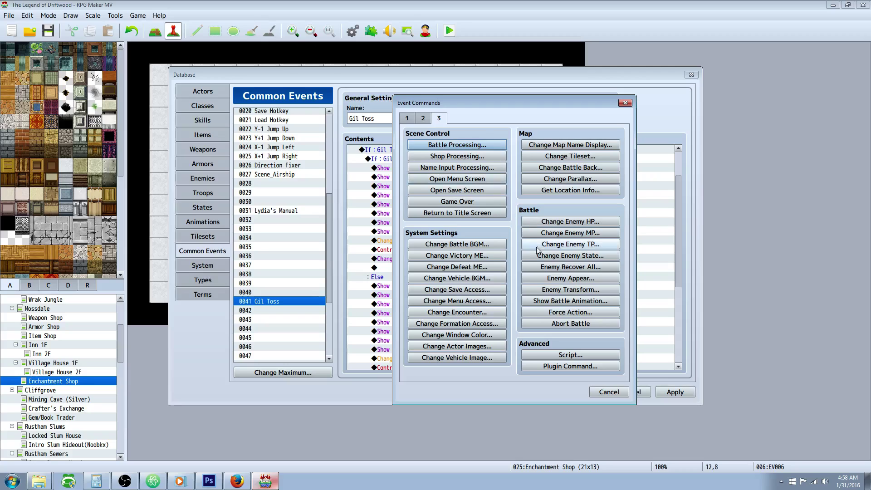
left_click(577, 221)
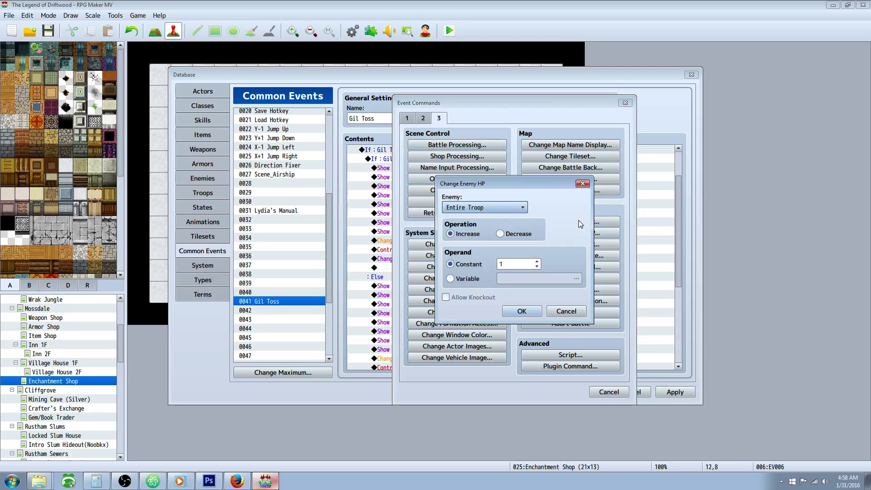
left_click(568, 313)
left_click(609, 391)
right_click(451, 262)
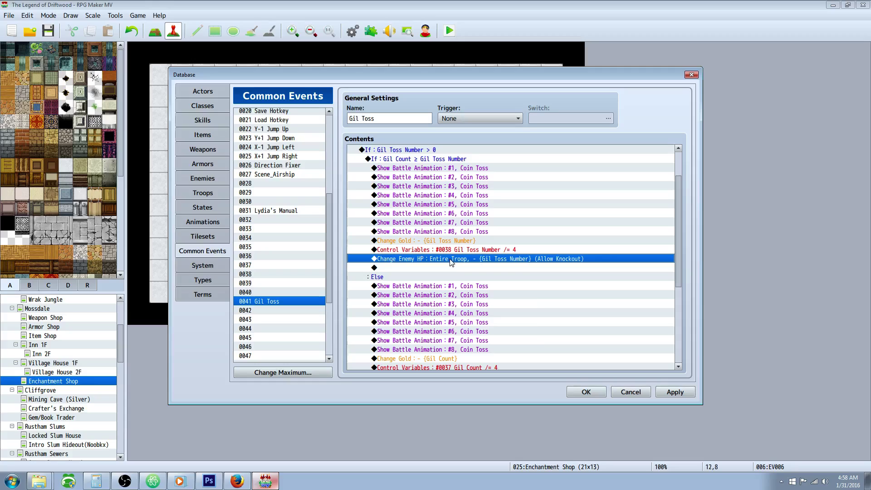
left_click(468, 275)
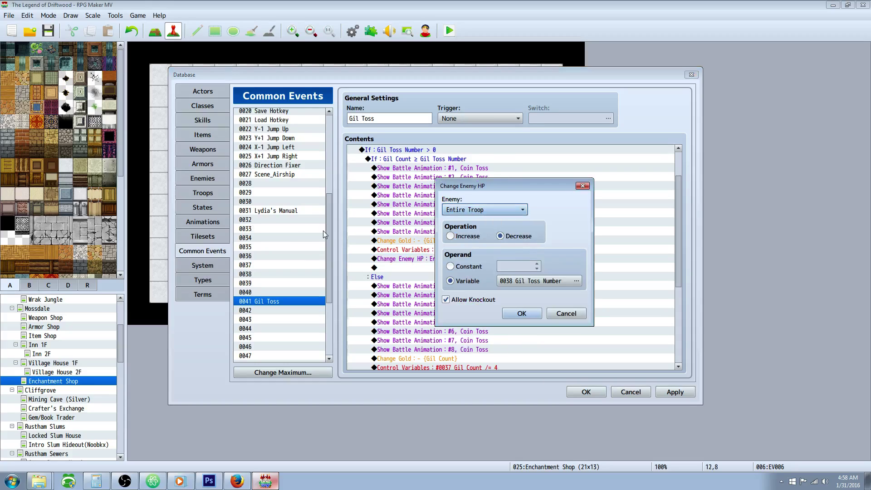
left_click(493, 208)
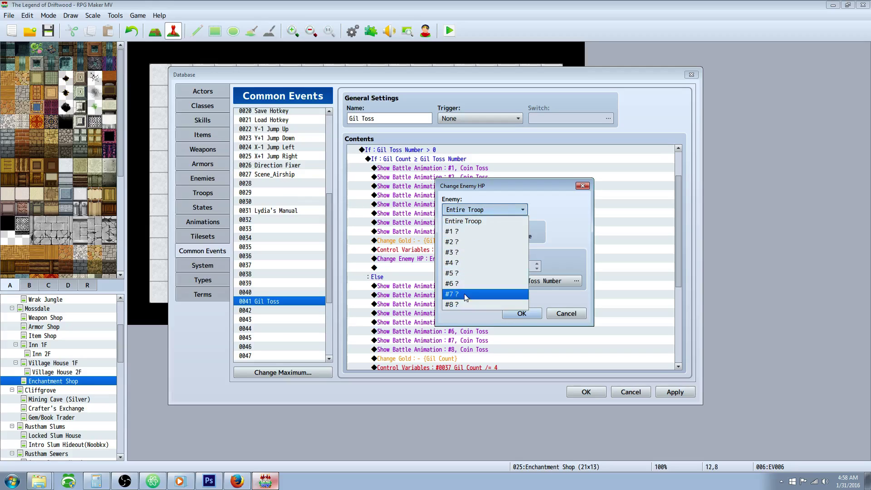
left_click(489, 209)
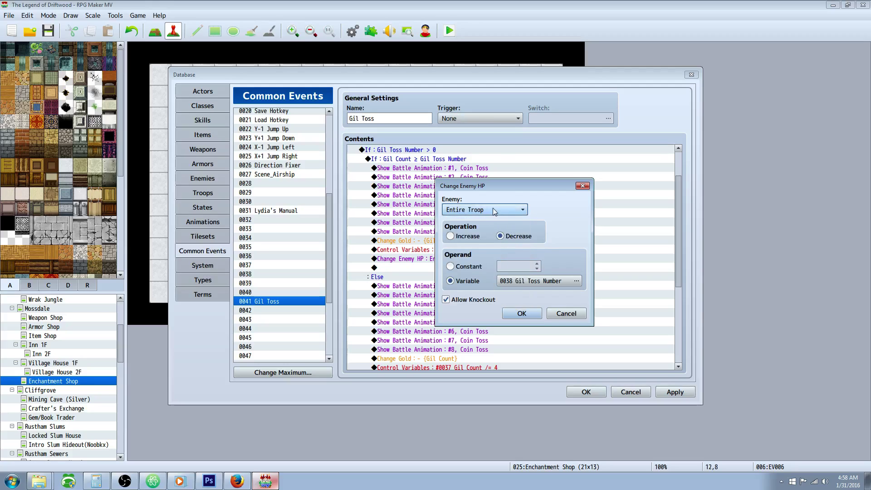
left_click(494, 211)
left_click(497, 198)
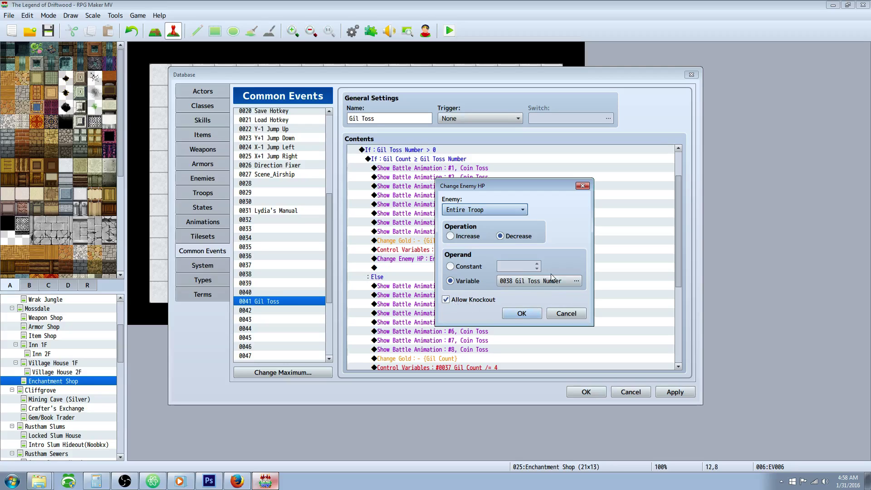
left_click(521, 314)
Inspect the Else branch and its first coin toss animation
scroll(496, 278, "down", 2)
left_click(393, 232)
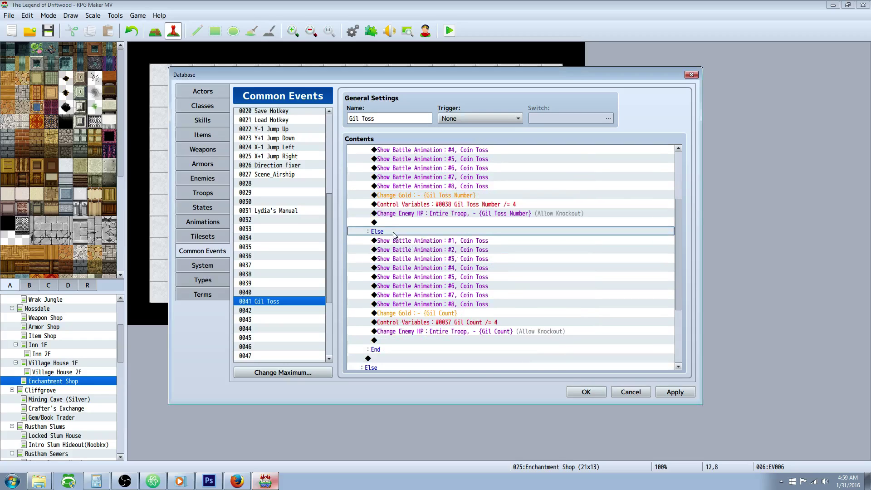
left_click(449, 243)
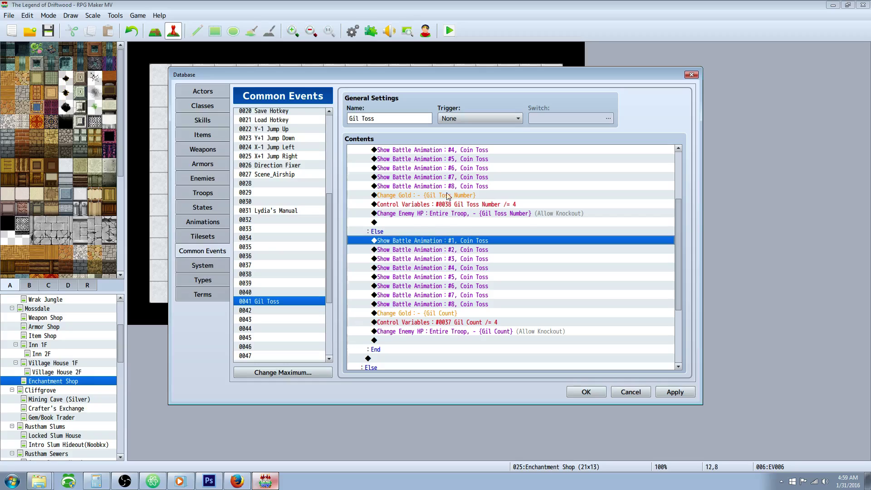
scroll(449, 197, "up", 2)
scroll(463, 267, "down", 2)
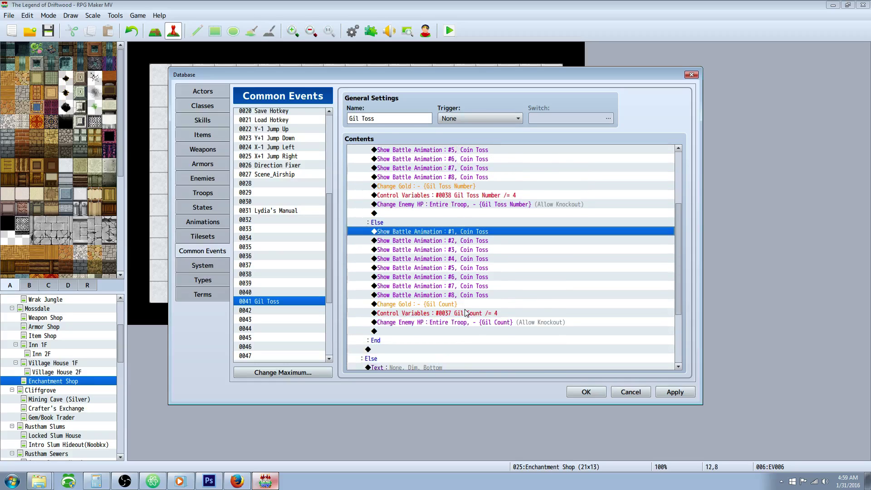
Check the gold deduction, Gil Count divide-by-4 and Entire Troop HP damage commands
left_click(466, 304)
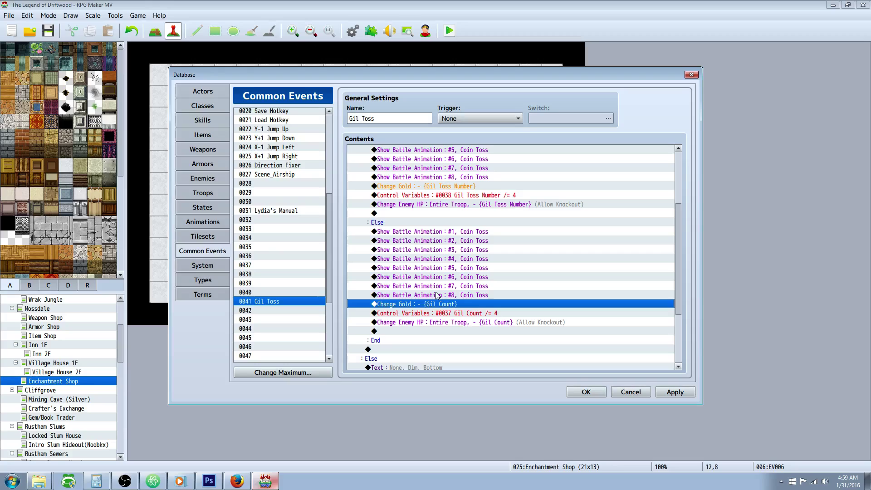
left_click(489, 315)
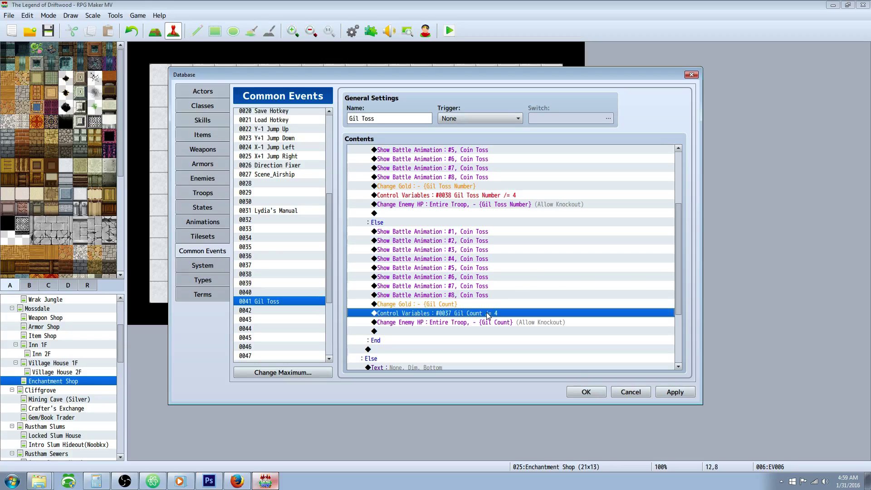
left_click(492, 196)
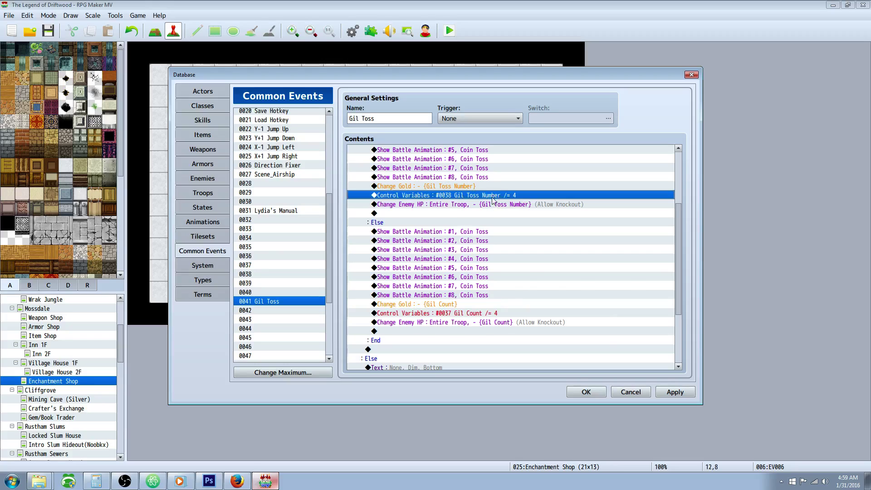
left_click(489, 314)
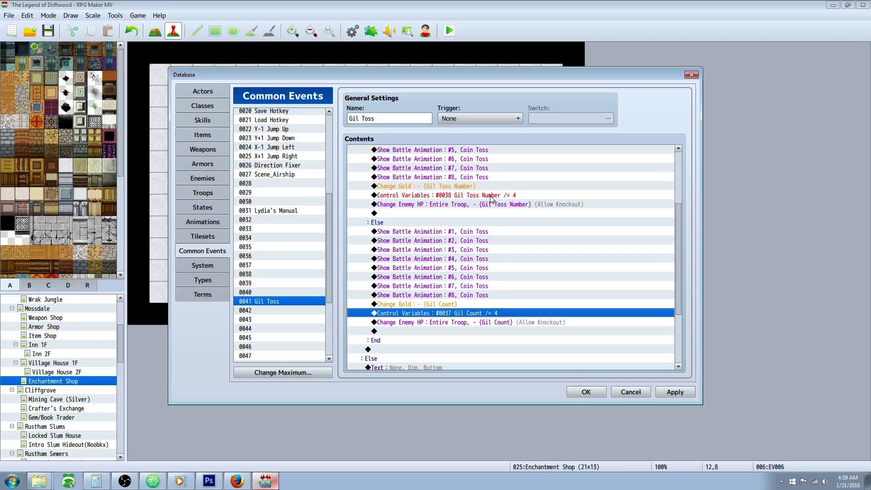
left_click(485, 322)
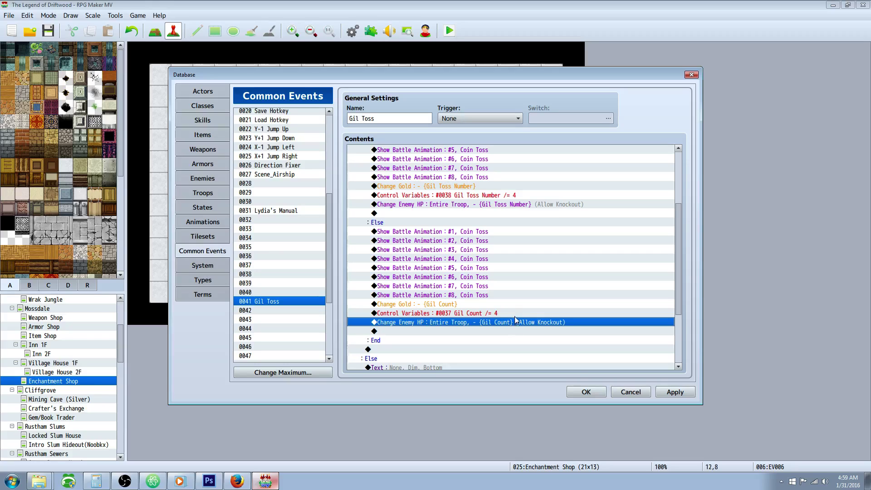
key("Up")
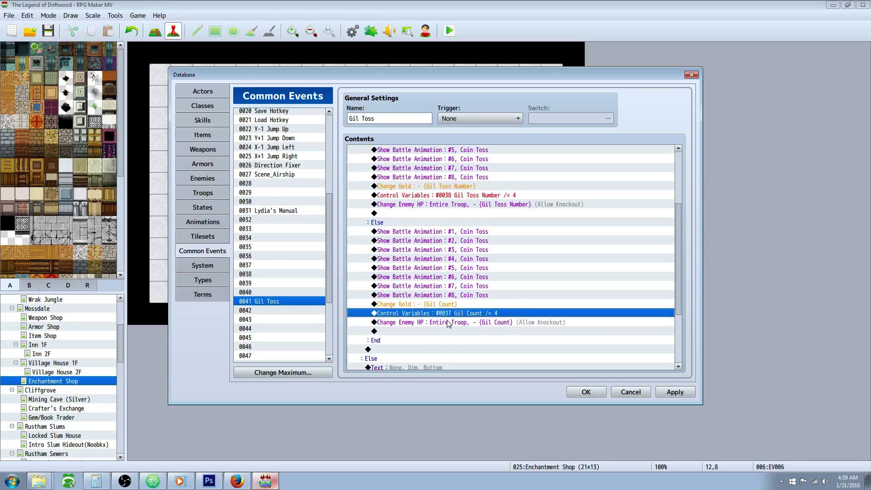
scroll(448, 323, "down", 1)
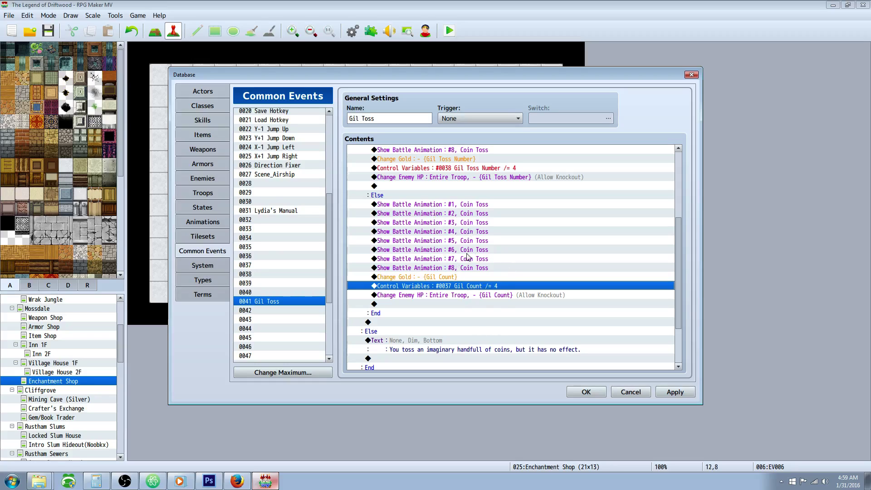
left_click(493, 296)
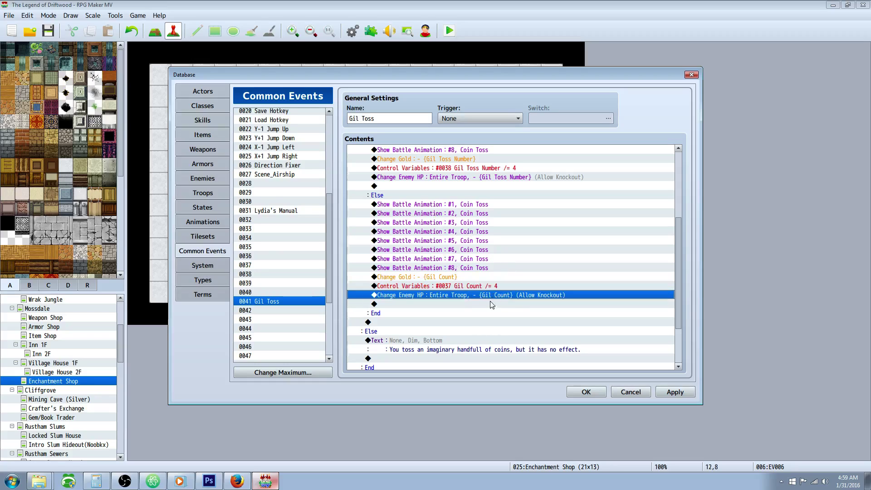
Check the second coin toss animation and its Gil Count division command
left_click(420, 212)
scroll(428, 215, "down", 1)
scroll(426, 215, "down", 1)
scroll(427, 215, "up", 1)
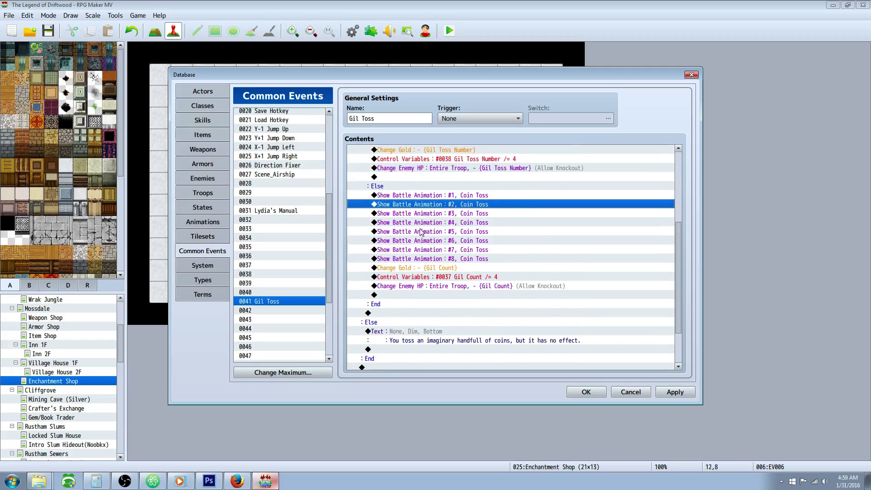
left_click(431, 277)
left_click(411, 312)
Review the no-effect and out-of-gold messages, then apply the common event changes
scroll(436, 263, "down", 4)
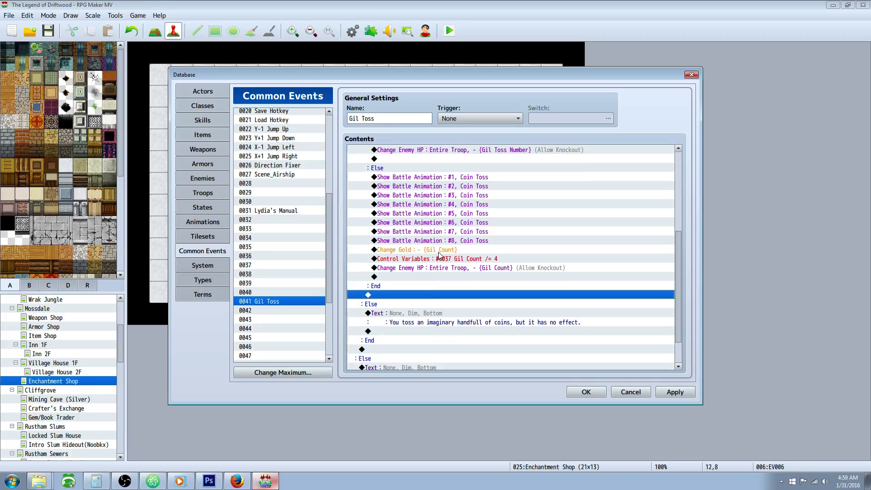
scroll(434, 267, "down", 2)
left_click(439, 283)
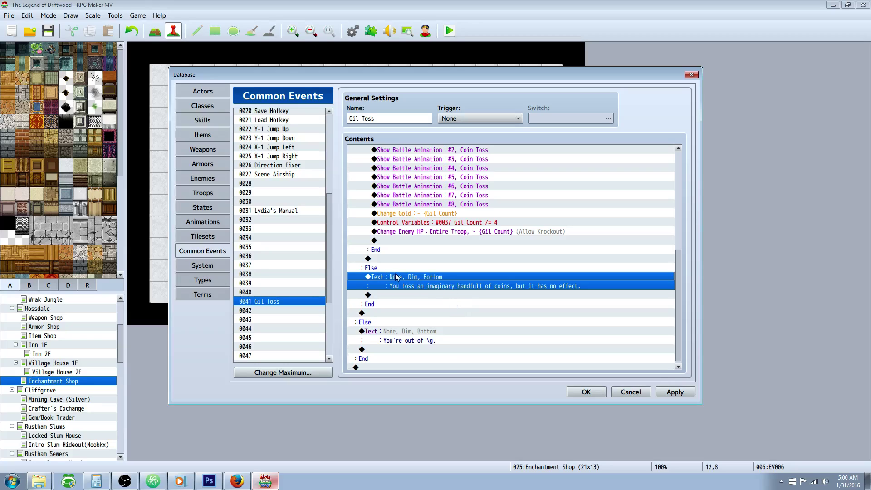
scroll(395, 292, "down", 1)
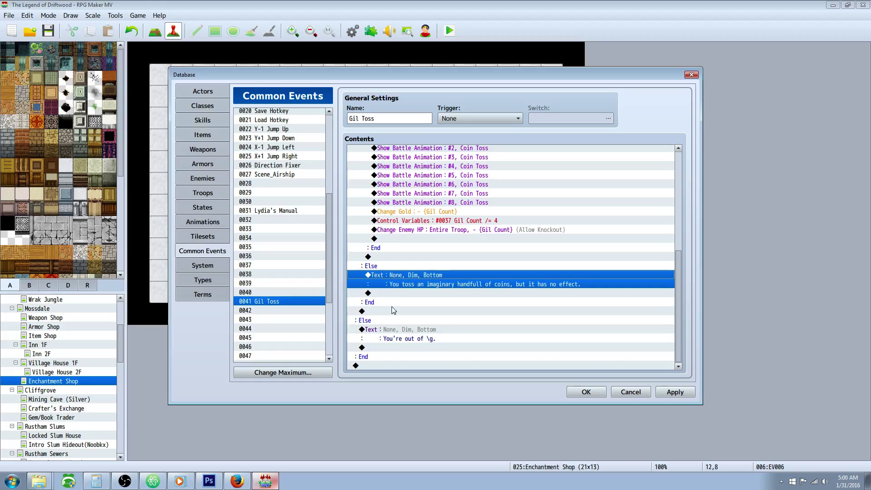
left_click(404, 334)
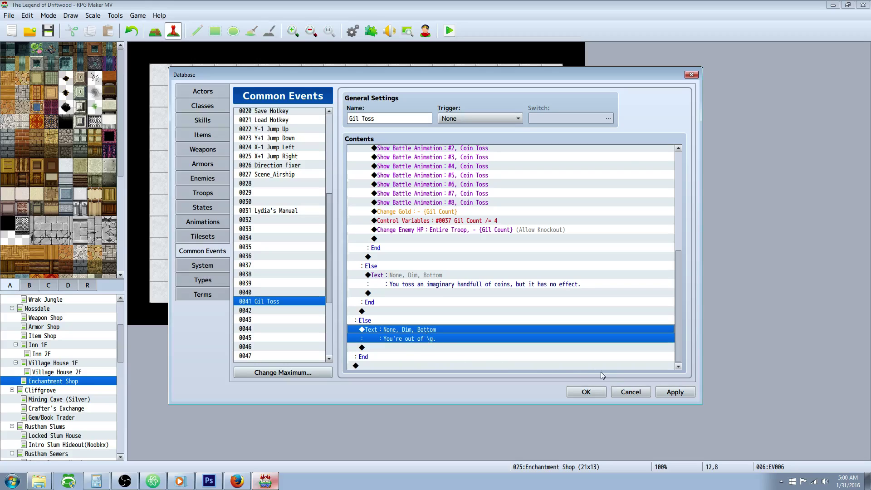
left_click(668, 392)
Add a Common Event effect calling Gil Toss to skill 0175 Gil Toss
left_click(207, 121)
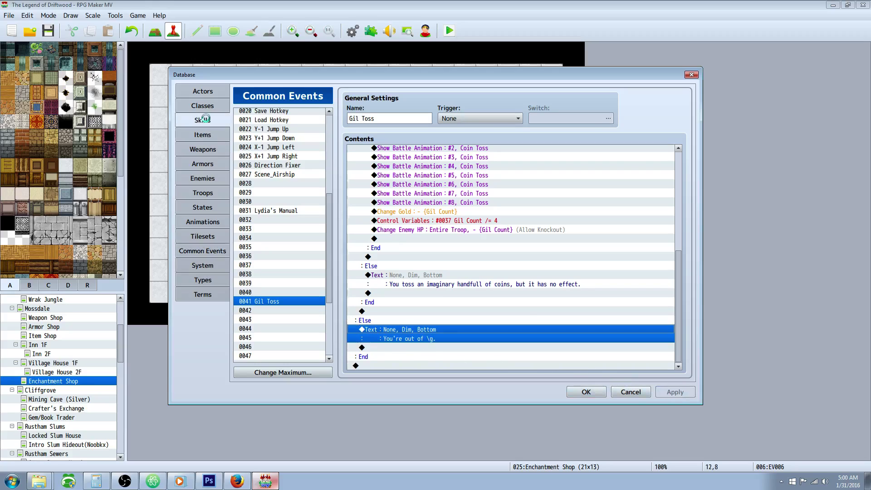
double_click(588, 215)
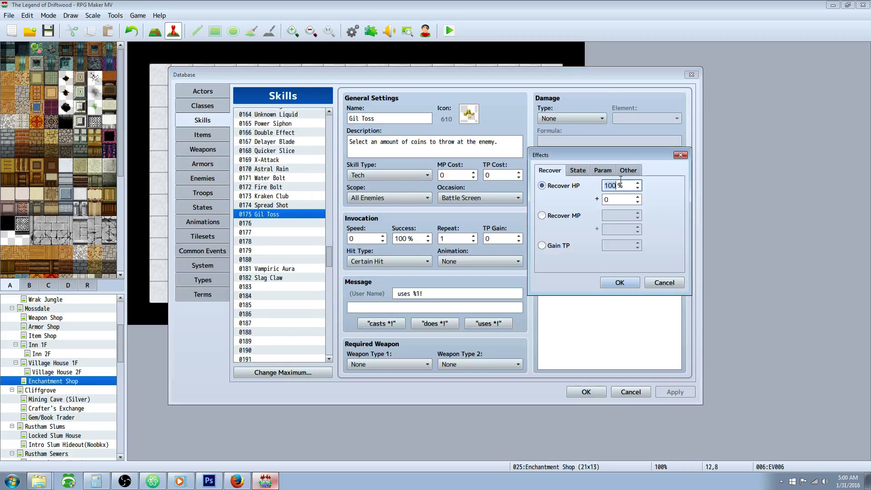
left_click(628, 171)
left_click(558, 251)
left_click(673, 248)
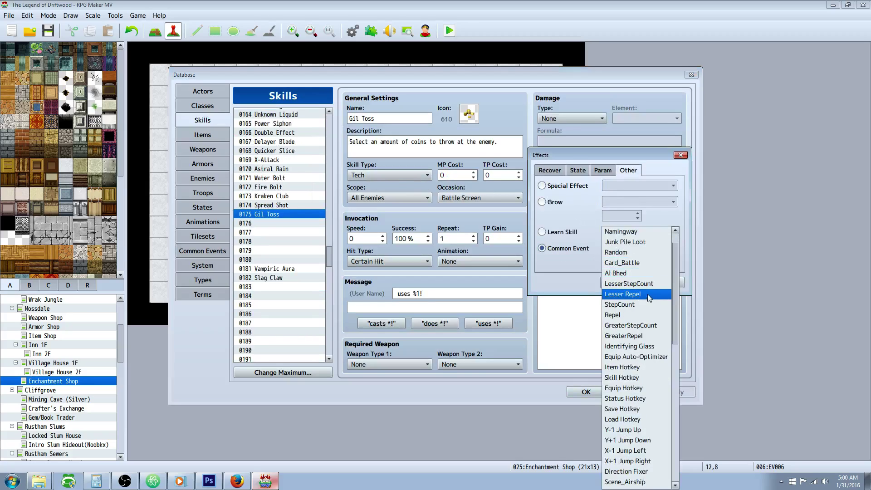
left_click_drag(675, 284, 671, 369)
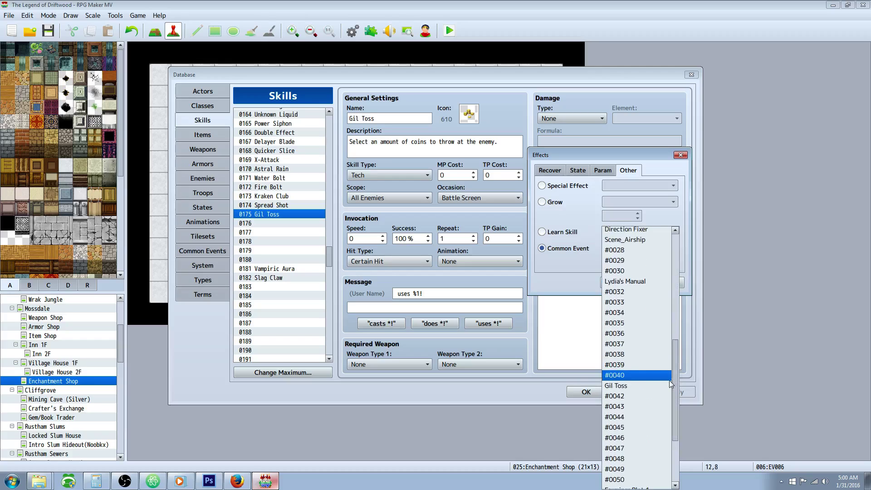
left_click(667, 376)
scroll(636, 249, "up", 5)
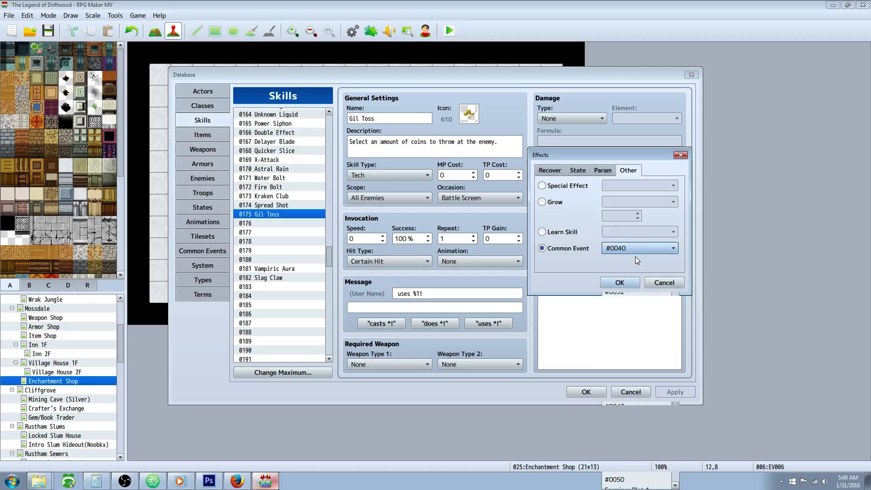
scroll(625, 253, "down", 5)
left_click(619, 282)
Delete the duplicate Gil Toss effect row and close the Database
left_click(607, 216)
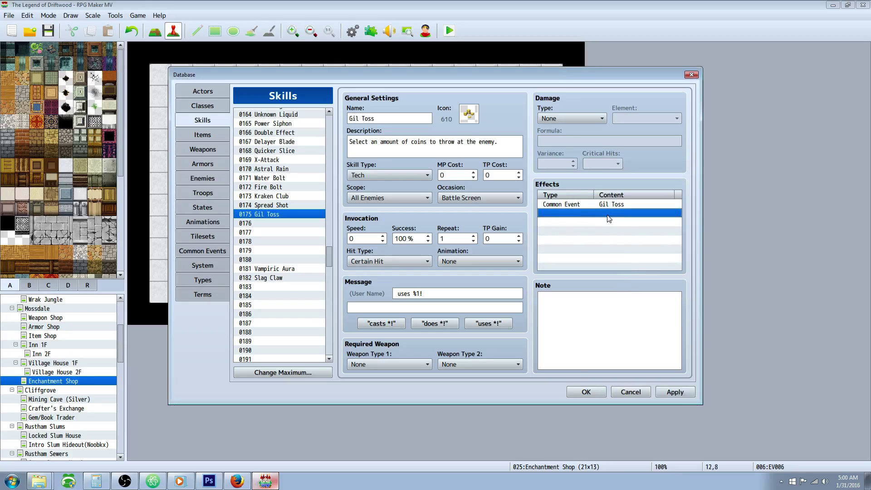
key("Delete")
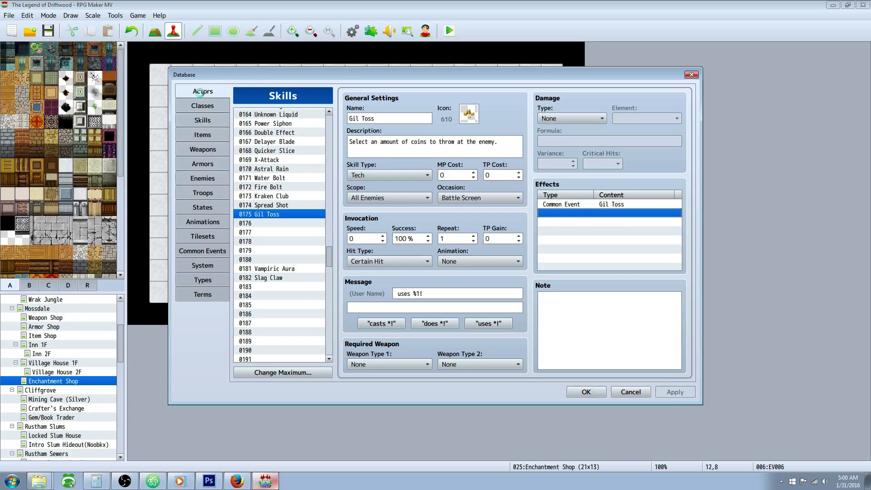
left_click(203, 91)
left_click(202, 105)
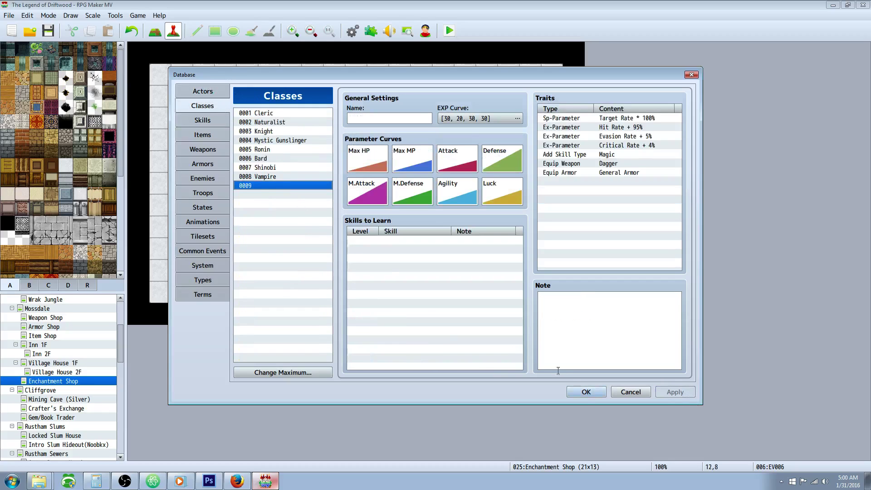
key("Escape")
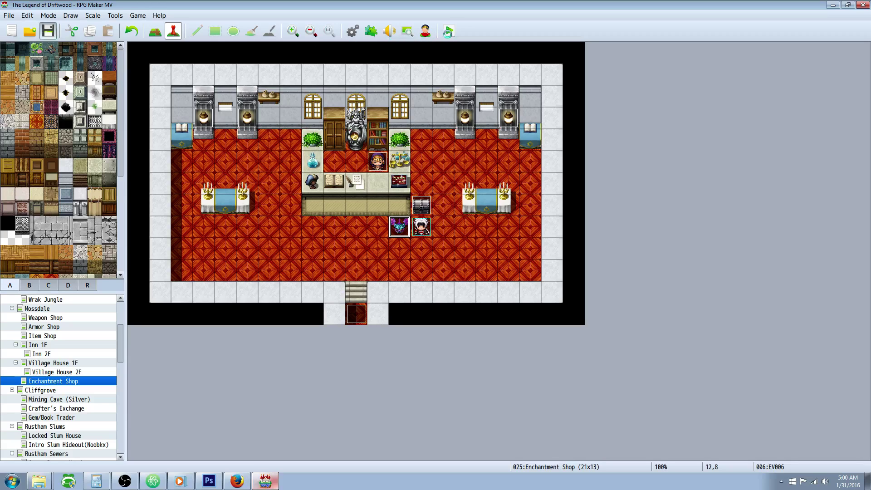
Start a full-screen playtest with a New Game
left_click(449, 31)
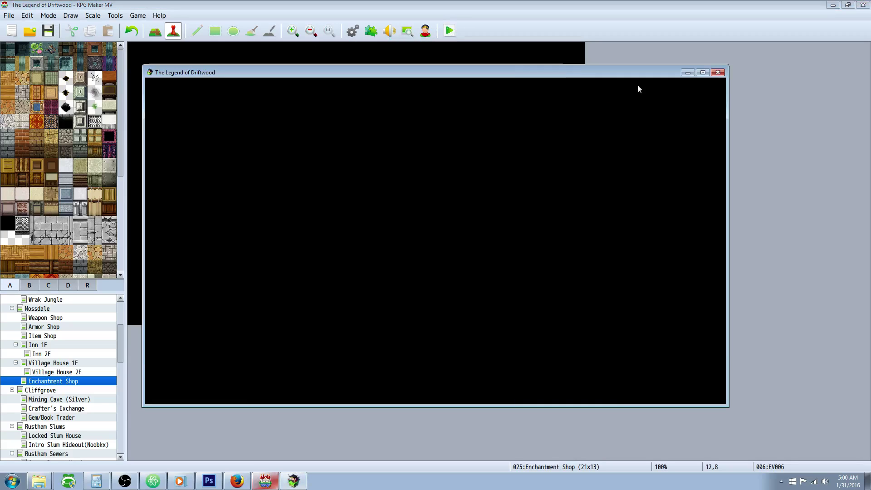
left_click(702, 73)
key("Up")
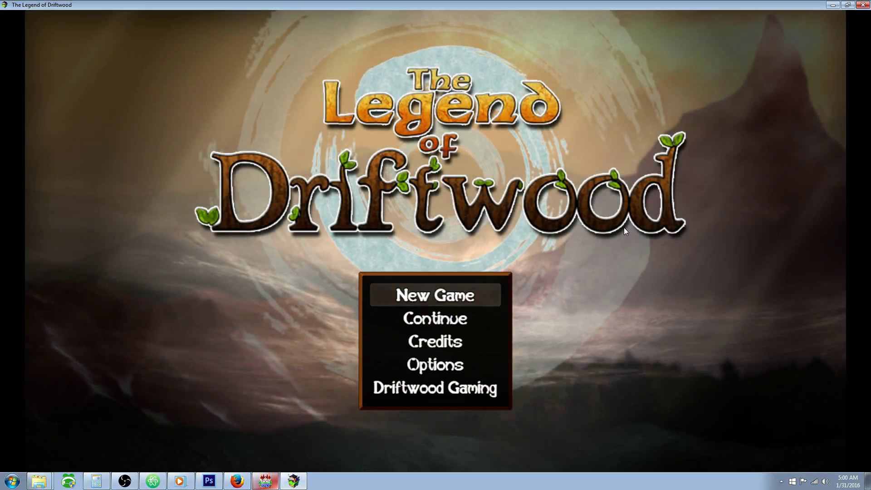
key("Return")
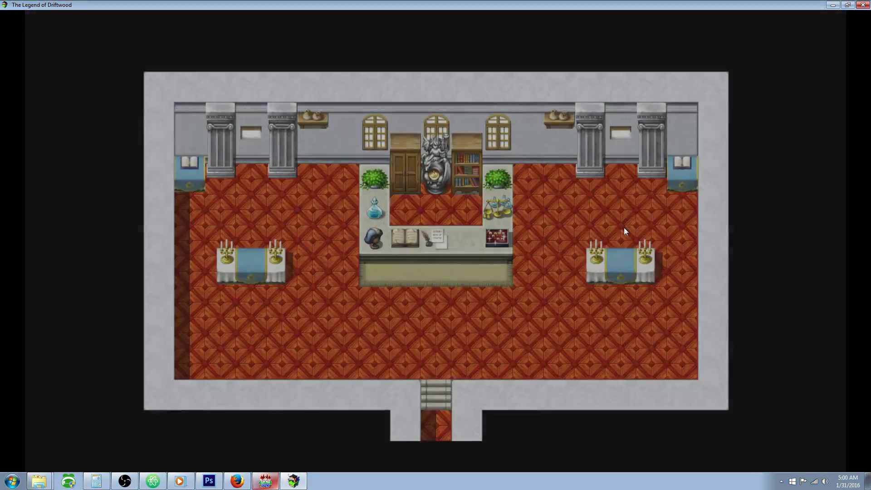
Use Gil Toss from the Tech menu, tossing 1000 gold at all enemies
key("Down")
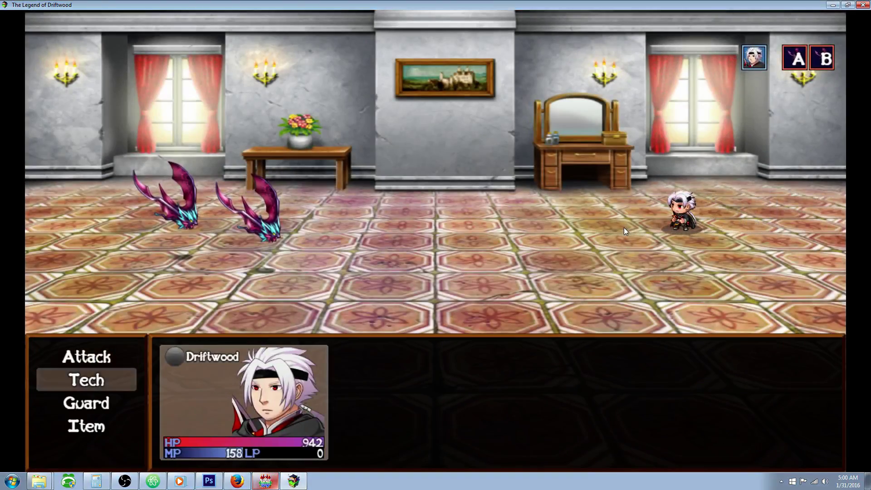
key("Return")
key("Right")
key("Return")
key("Return")
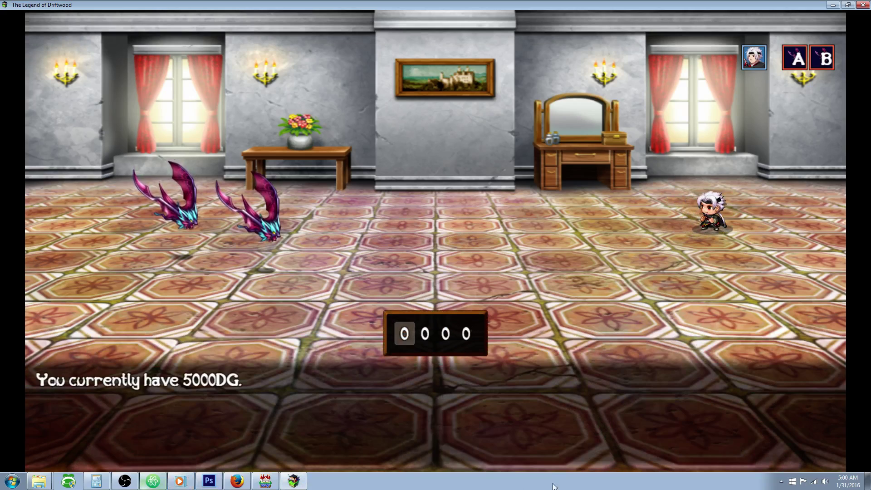
key("Up")
key("Return")
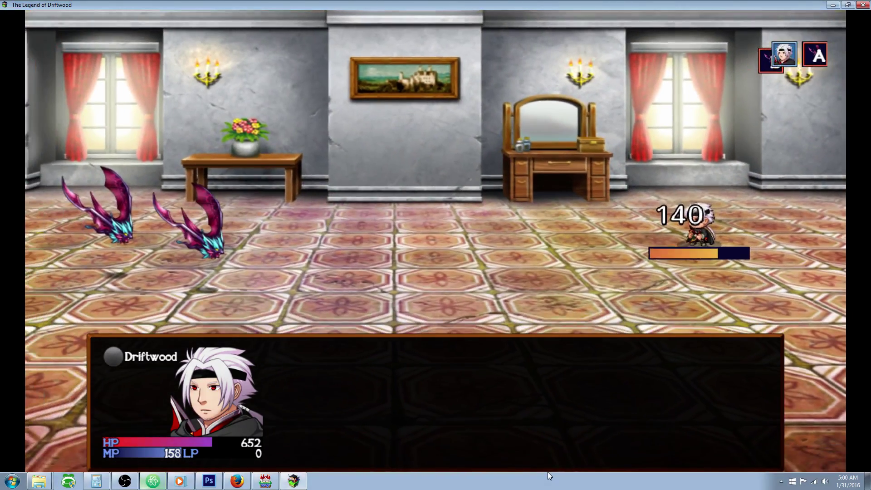
Cast Gil Toss again with 2000 gold and win the battle
key("Down")
key("Return")
key("Return")
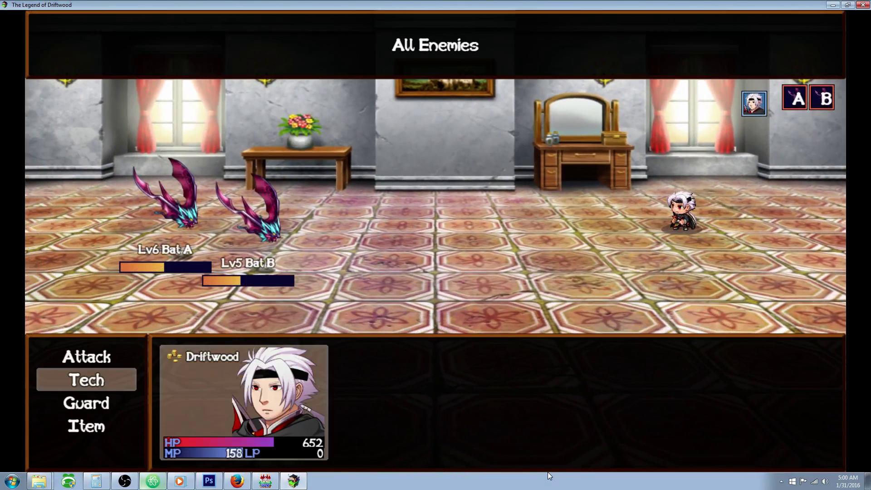
key("Return")
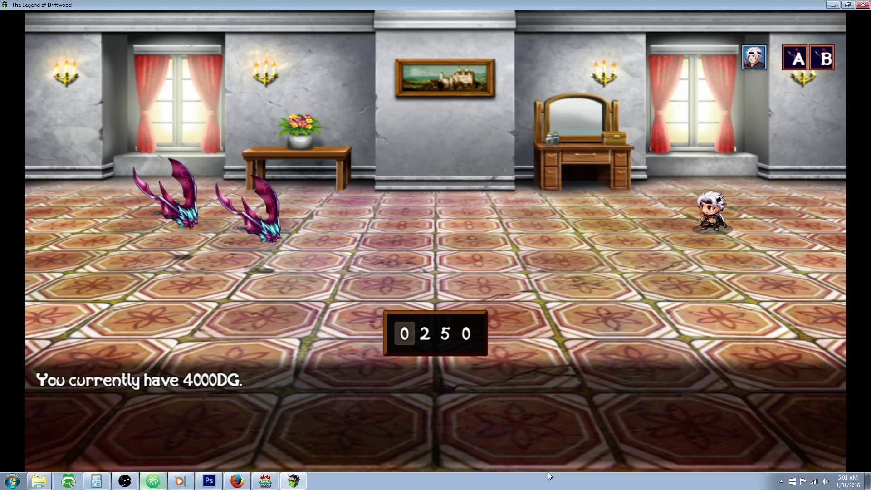
key("Up")
key("Right")
key("Down")
key("Down")
key("Right")
key("Down")
key("Down")
key("Down")
key("Down")
key("Down")
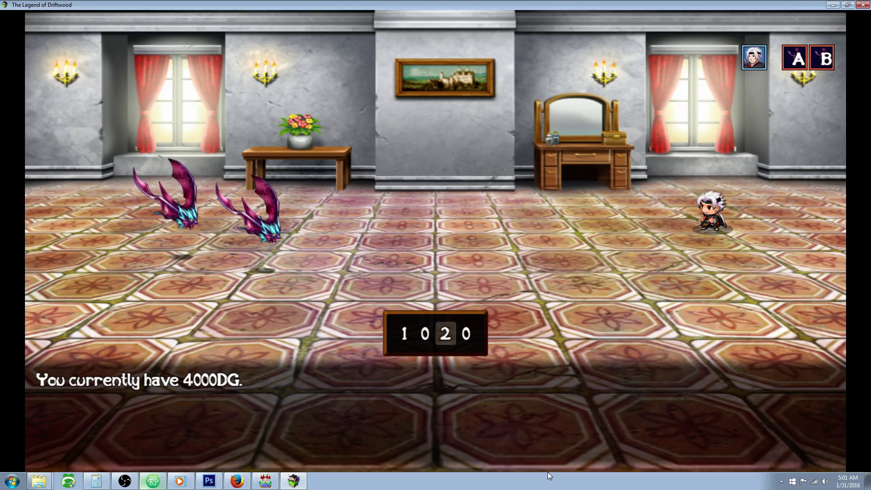
key("Left")
key("Left")
key("Up")
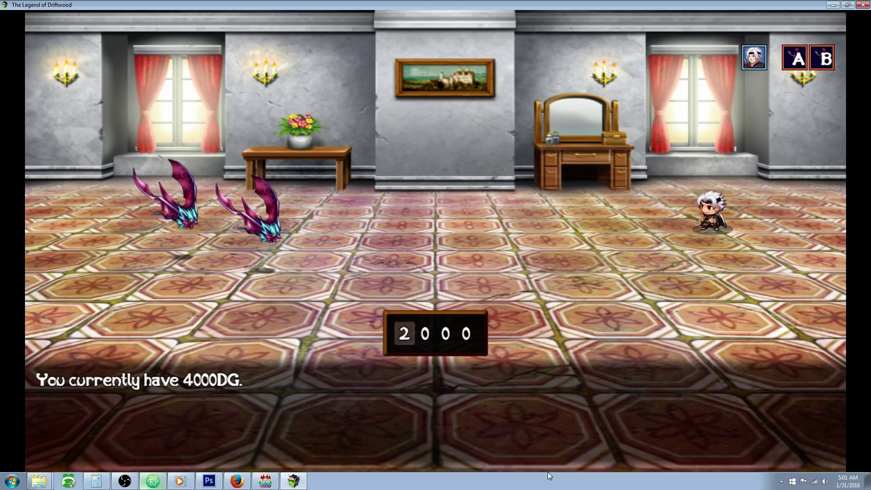
key("Return")
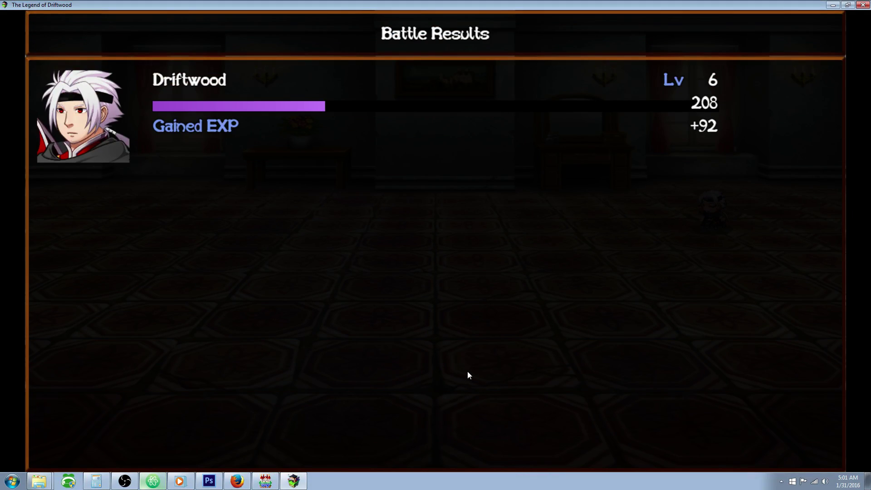
key("Return")
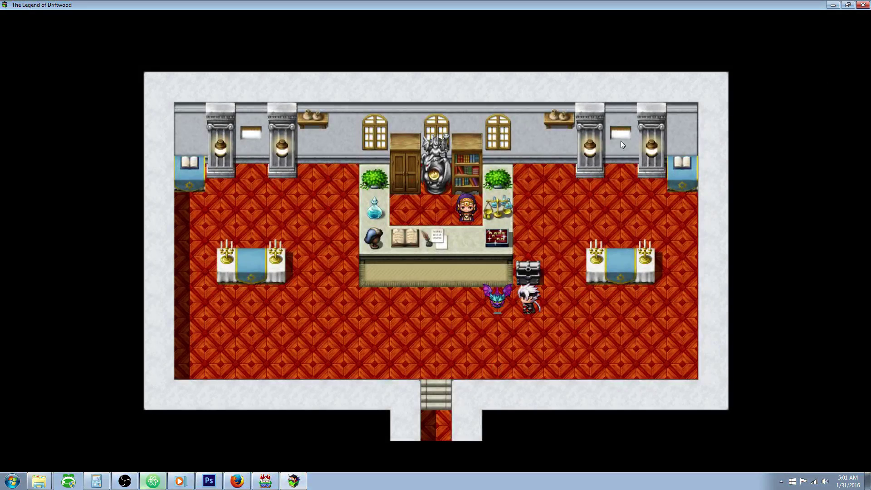
Close the playtest and open the Gil Toss common event in the Database
left_click(862, 5)
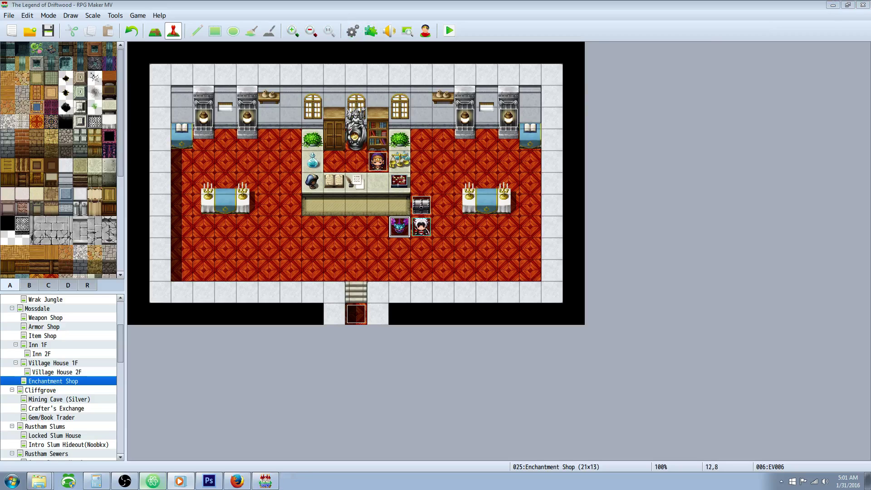
left_click(353, 31)
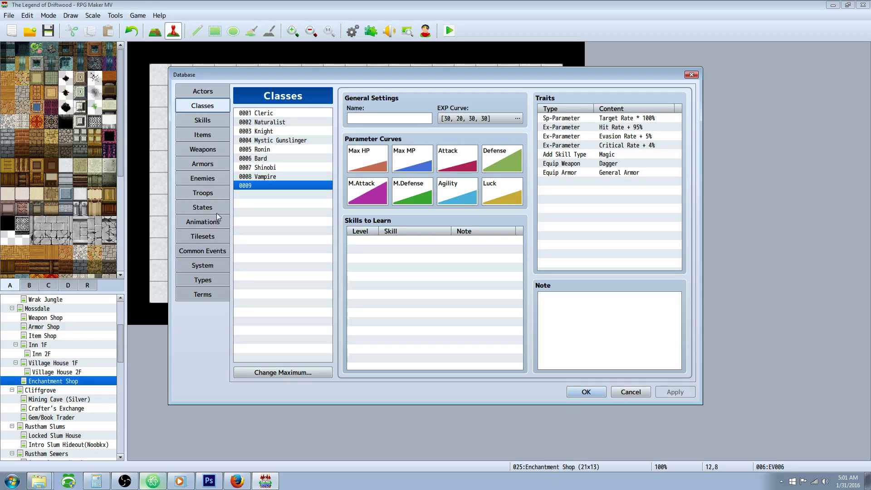
left_click(210, 257)
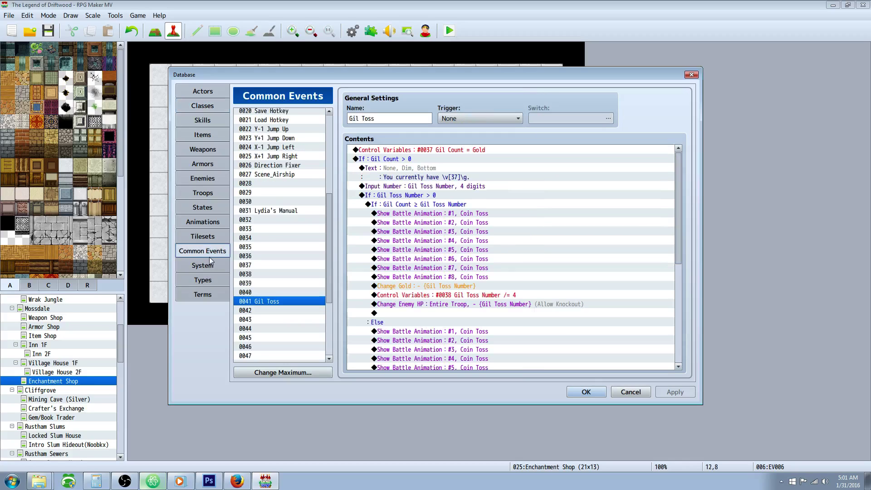
scroll(400, 318, "down", 7)
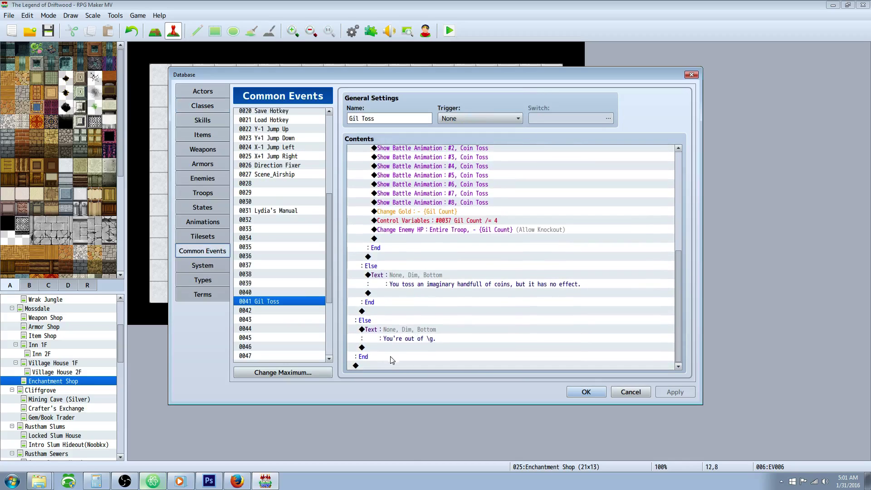
Append a Control Variables command setting #0037 Gil Count to 0
right_click(391, 365)
left_click(403, 371)
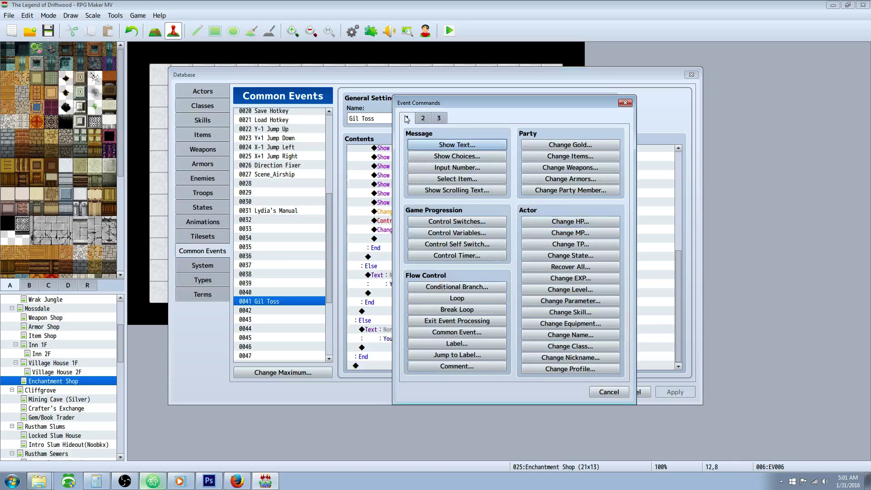
left_click(475, 233)
left_click(540, 188)
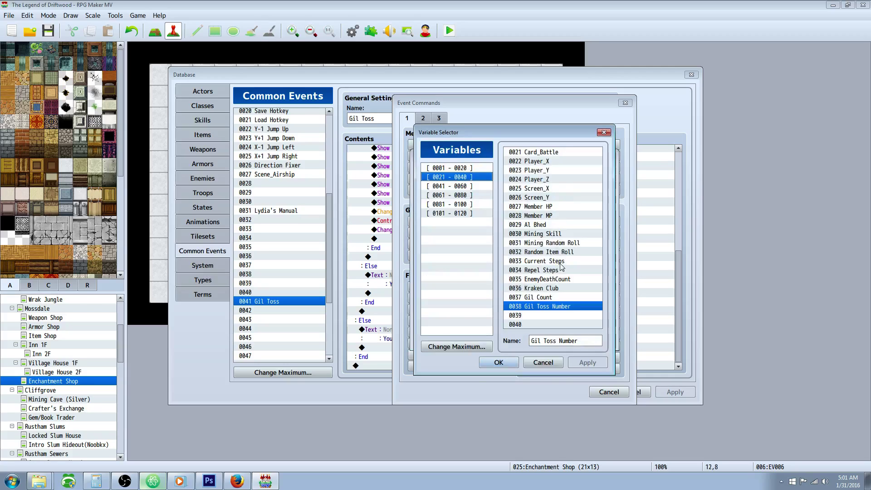
left_click(553, 297)
left_click(510, 364)
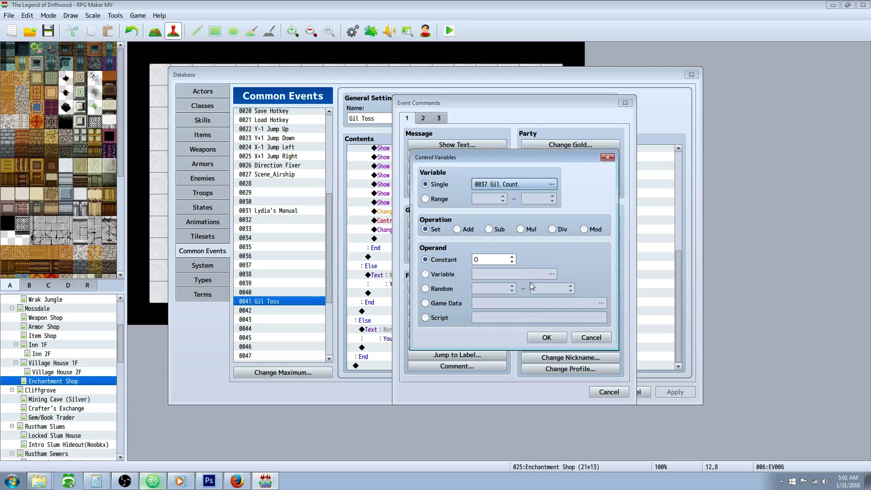
left_click(535, 336)
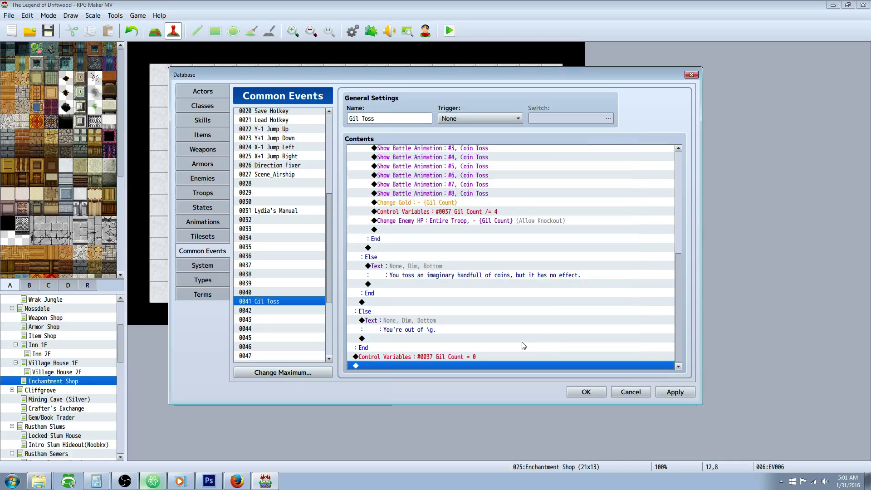
Append another Control Variables command setting #0038 Gil Toss Number to 0
right_click(422, 371)
left_click(439, 371)
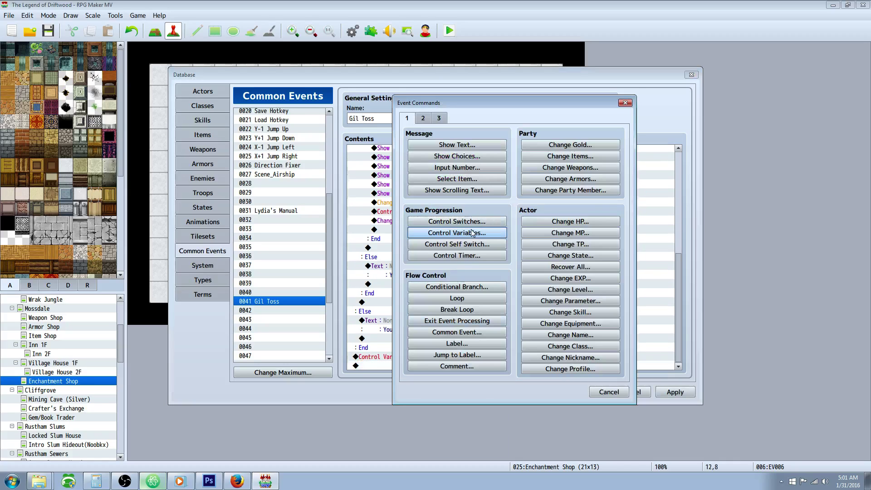
left_click(474, 232)
left_click(490, 183)
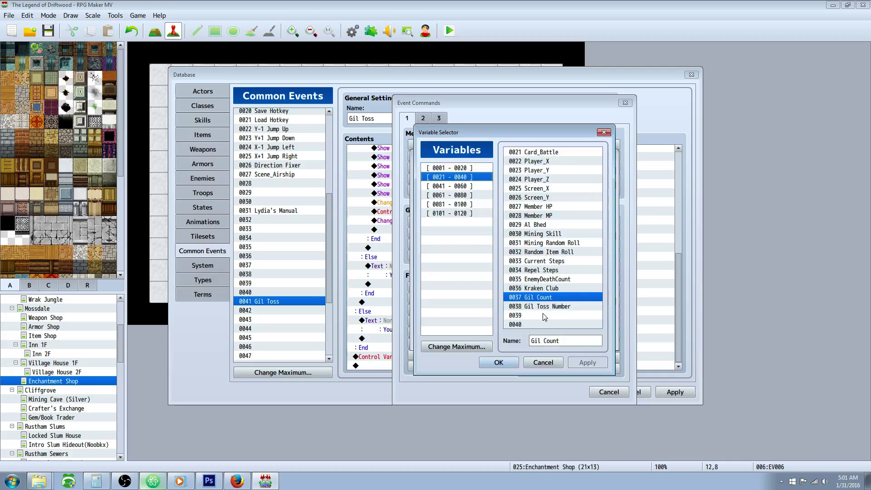
left_click(544, 306)
left_click(511, 362)
left_click(544, 337)
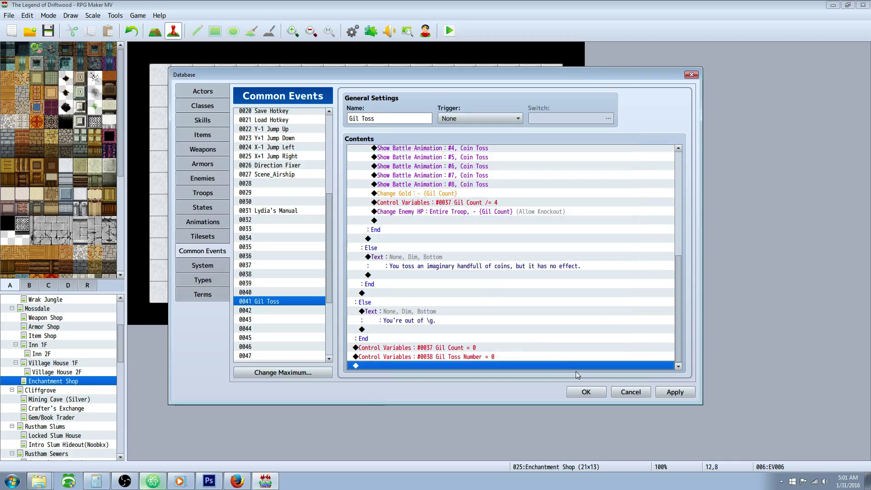
Apply the current edits to the Gil Toss common event
left_click(675, 392)
scroll(467, 213, "up", 5)
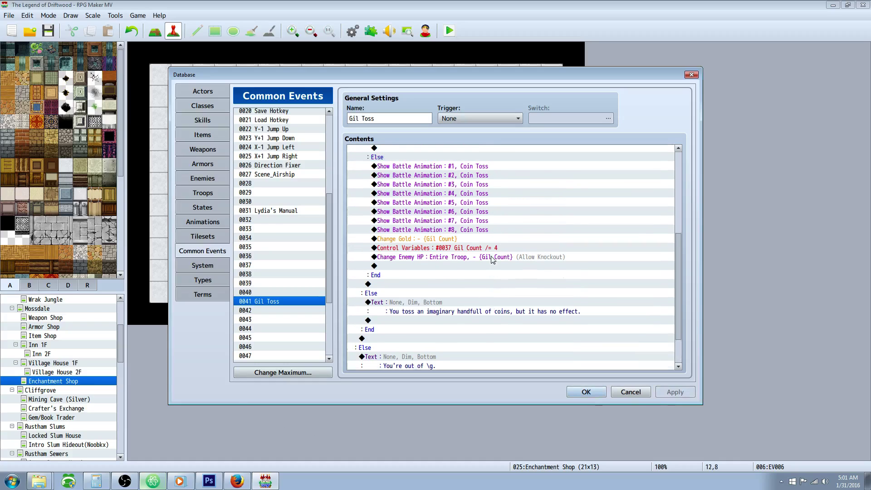
scroll(467, 213, "up", 2)
scroll(322, 224, "up", 2)
scroll(472, 172, "up", 1)
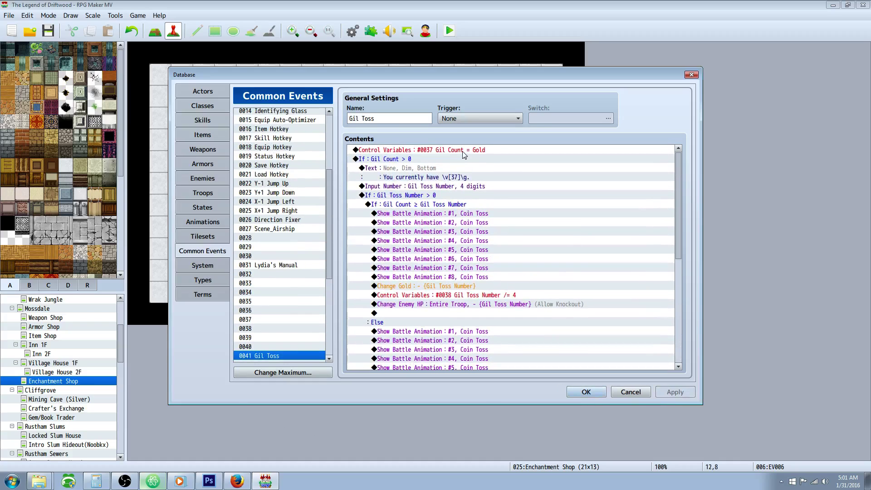
Delete the two Control Variables reset lines, including Gil Count, from the end of the contents
left_click(464, 155)
scroll(458, 254, "down", 8)
left_click(448, 349)
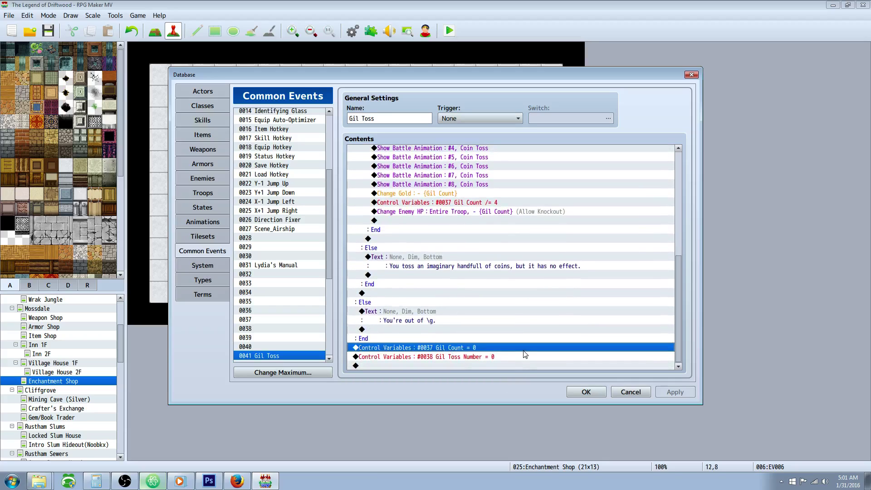
key("Delete")
key("Delete")
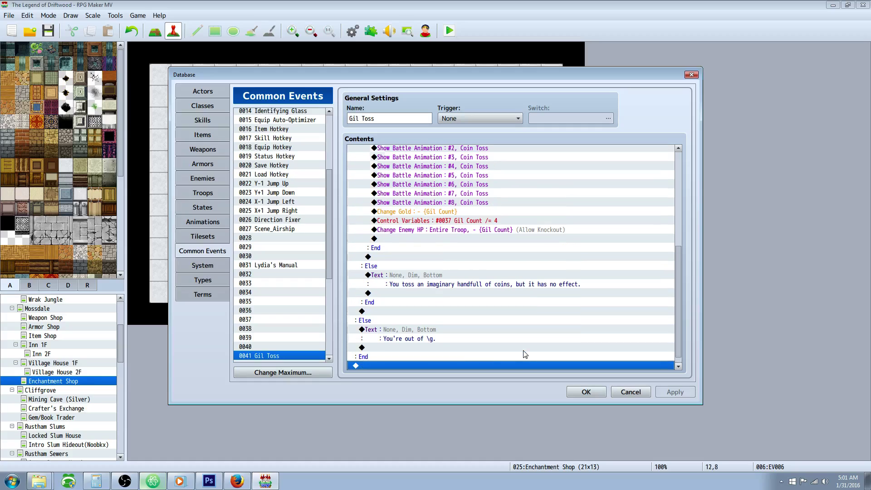
scroll(546, 285, "up", 3)
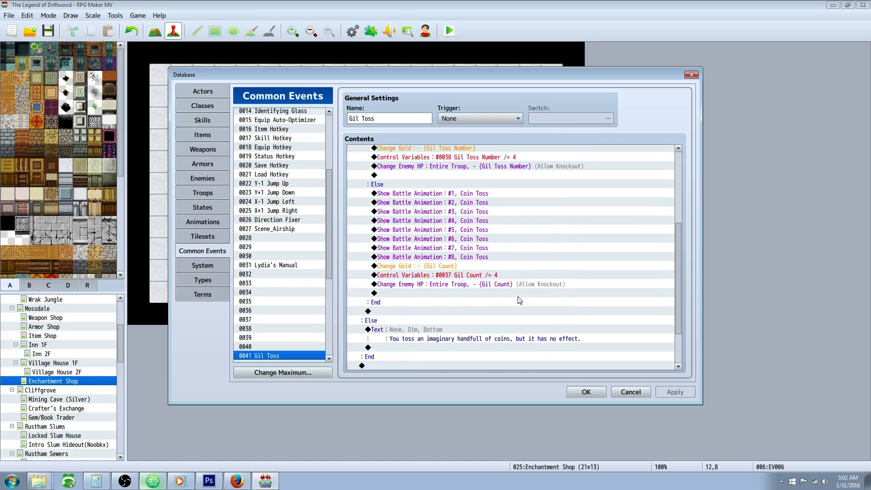
left_click(516, 272)
scroll(516, 271, "up", 5)
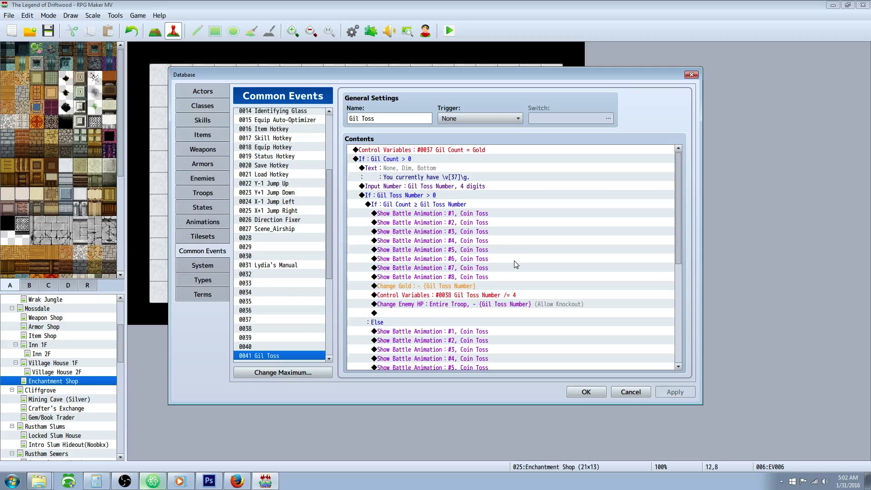